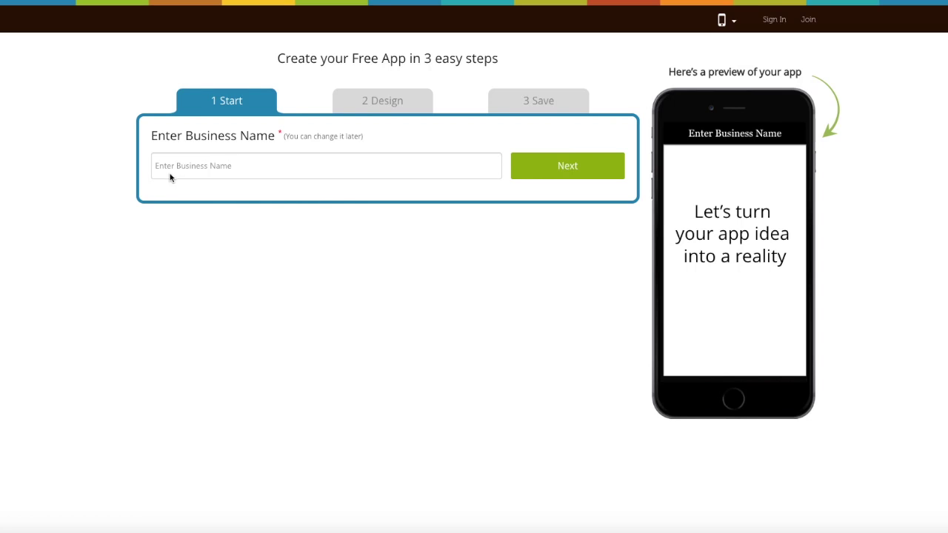
# Step: Enter 'Demo app' as the app's business name
pyautogui.click(175, 176)
pyautogui.write('Demo app')
pyautogui.click(562, 167)
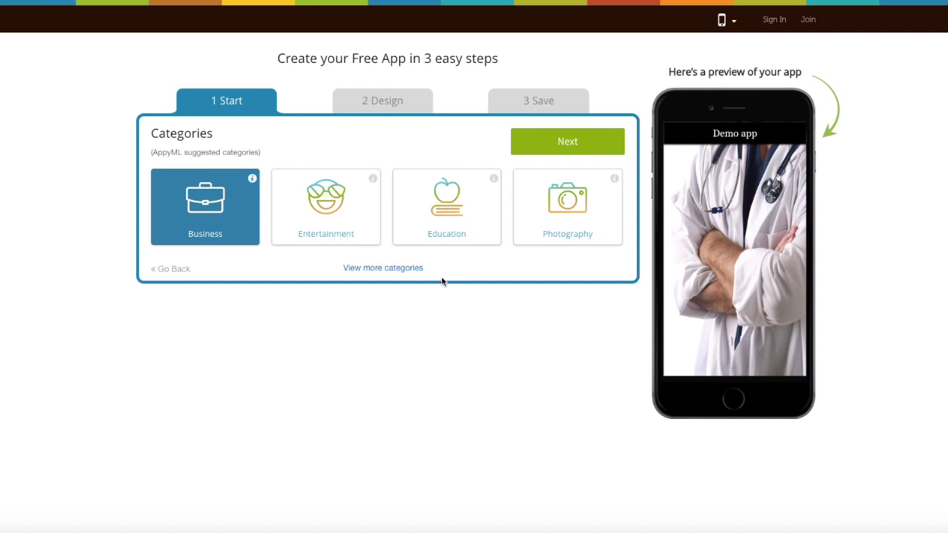
# Step: Choose Education from the full category list as the app category
pyautogui.click(404, 270)
pyautogui.scroll(-5, 403, 274)
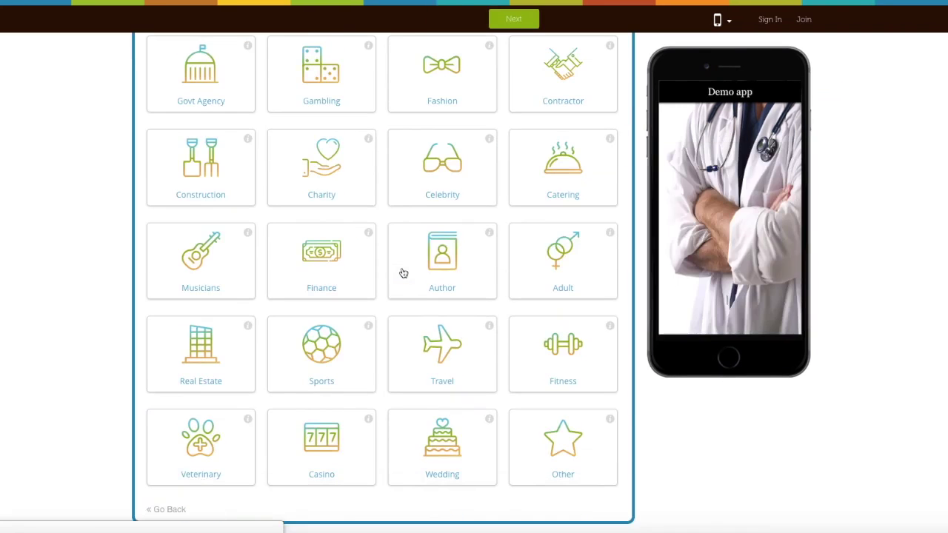
pyautogui.scroll(5, 404, 273)
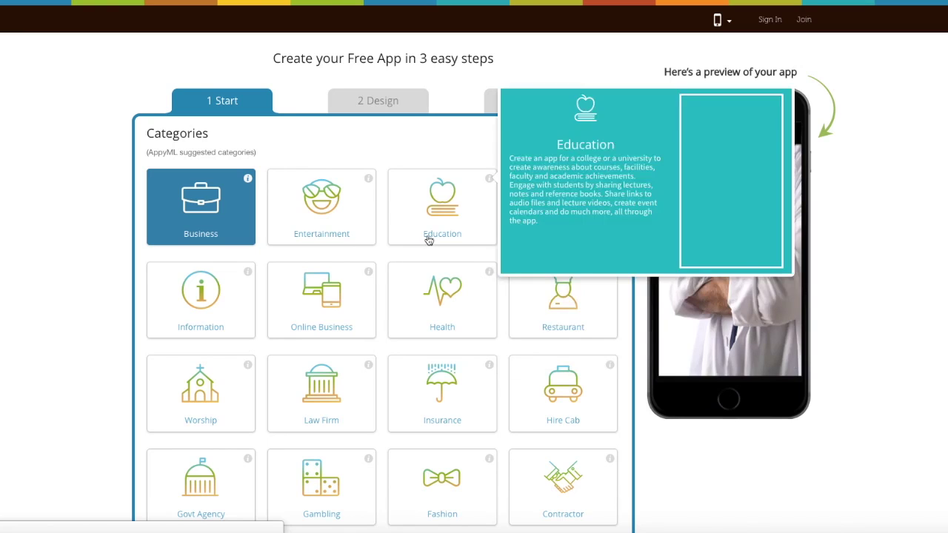
pyautogui.click(429, 241)
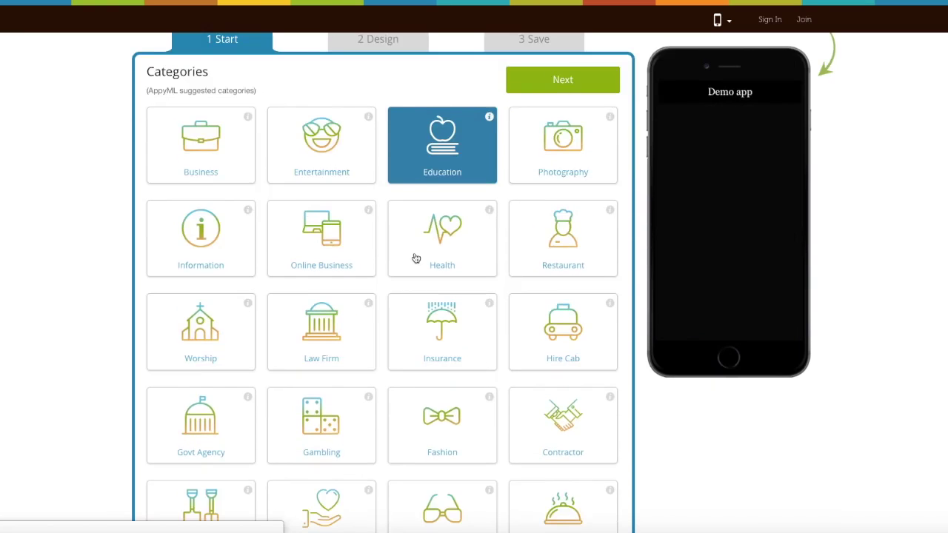
pyautogui.scroll(1, 445, 237)
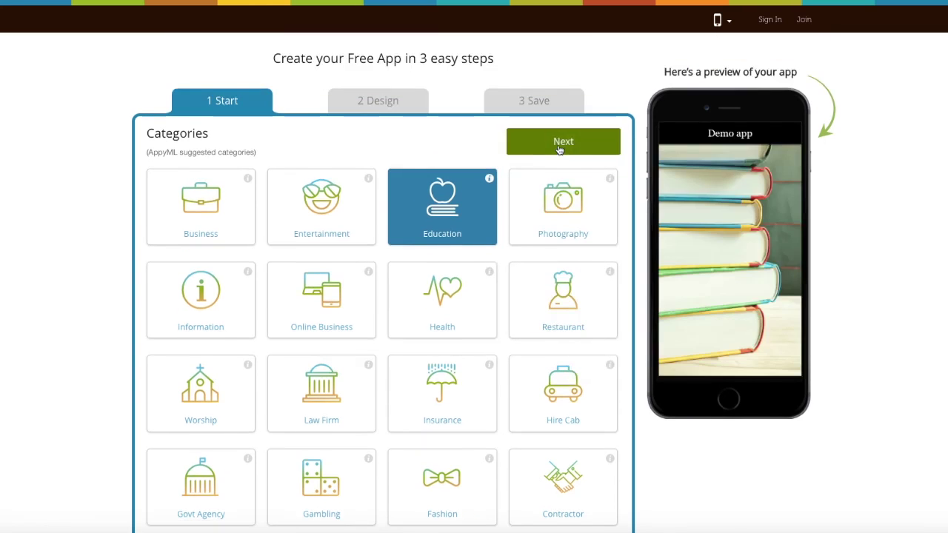
# Step: Pick the List layout as the app design
pyautogui.click(559, 144)
pyautogui.scroll(-8, 387, 211)
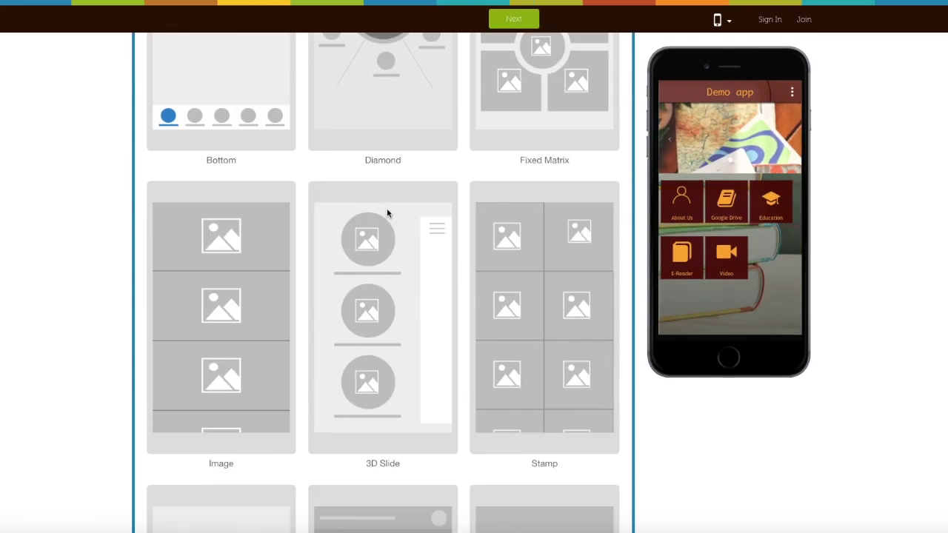
pyautogui.scroll(4, 386, 213)
pyautogui.click(388, 200)
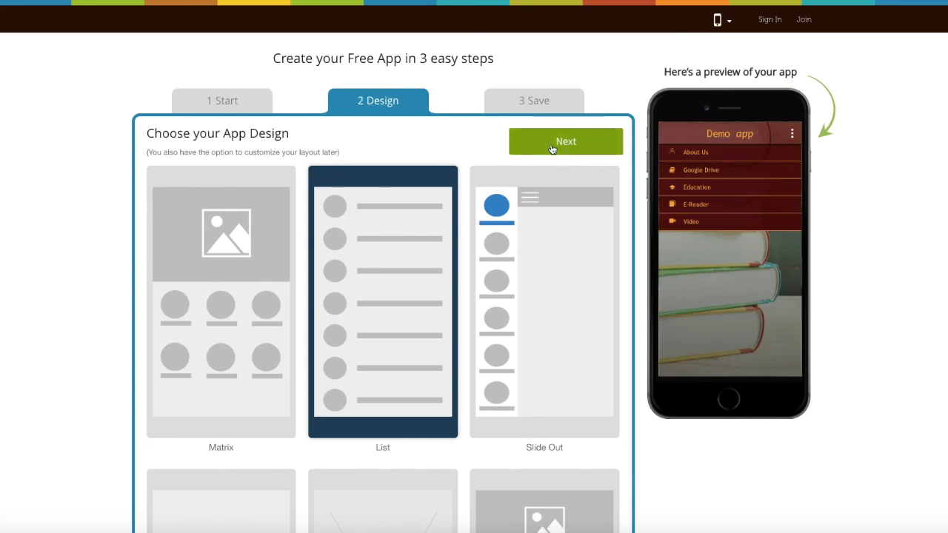
# Step: Search the features for 'Con' and add the Contact feature
pyautogui.click(559, 143)
pyautogui.scroll(-1, 584, 201)
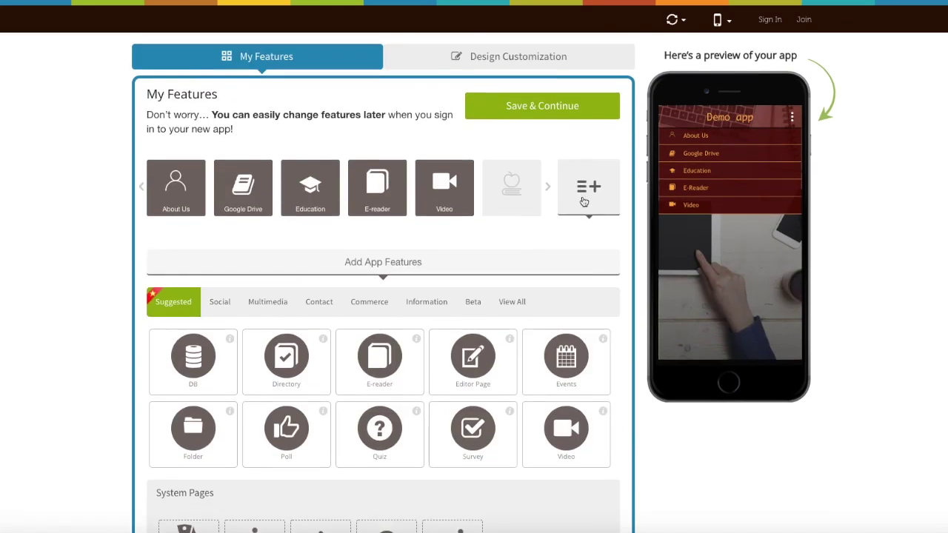
pyautogui.scroll(-2, 583, 202)
pyautogui.click(513, 205)
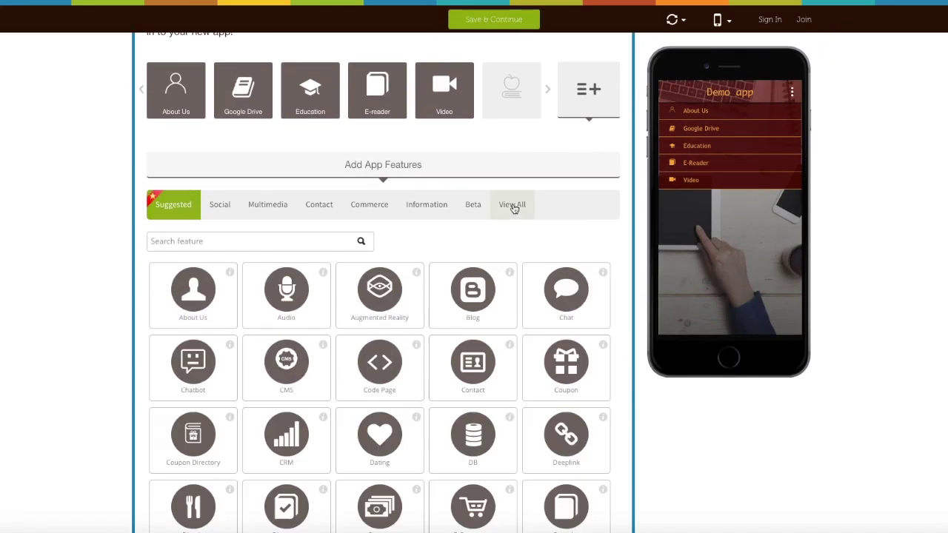
pyautogui.click(318, 243)
pyautogui.write('Con')
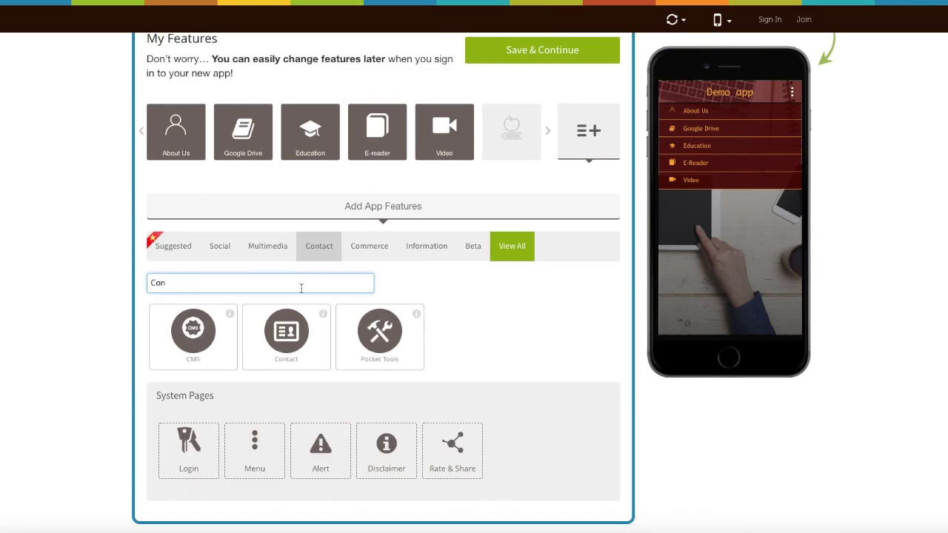
pyautogui.click(285, 330)
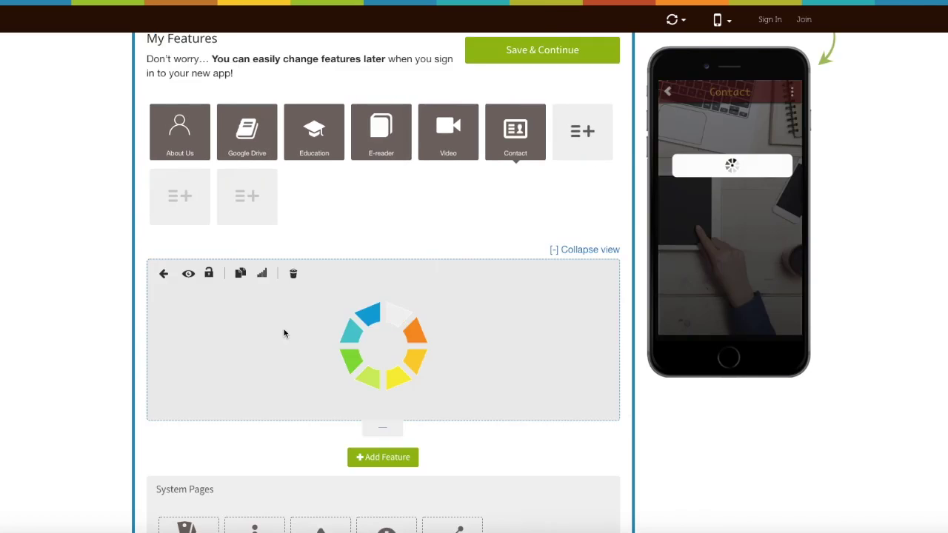
pyautogui.click(268, 329)
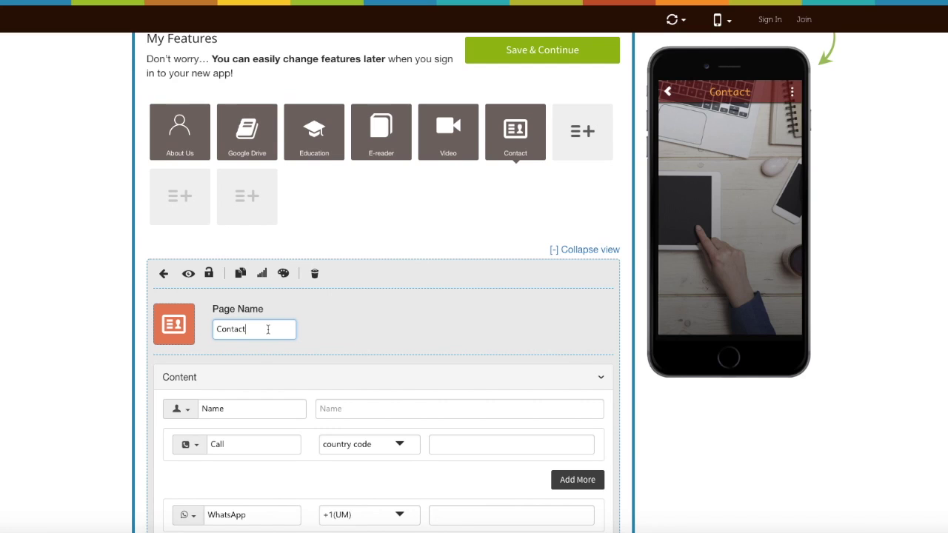
pyautogui.click(177, 326)
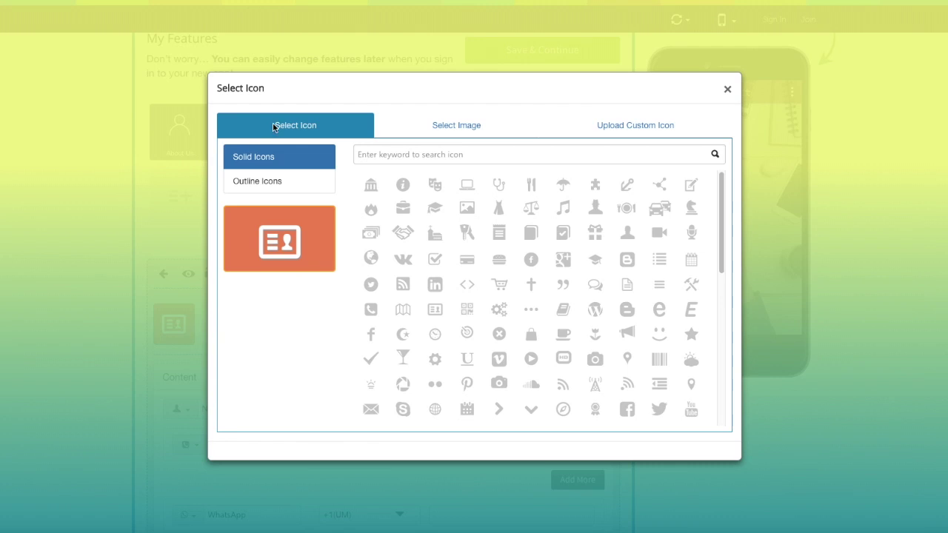
pyautogui.click(274, 183)
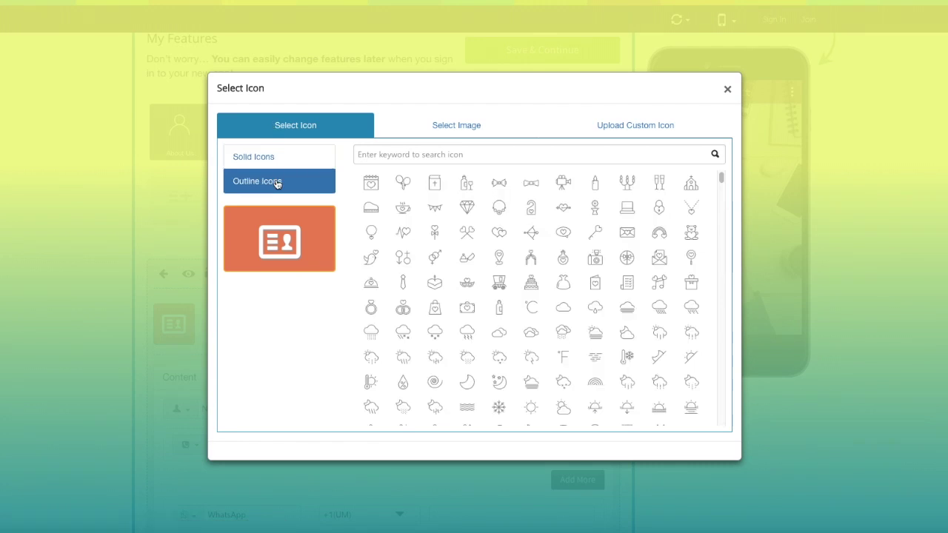
pyautogui.click(453, 129)
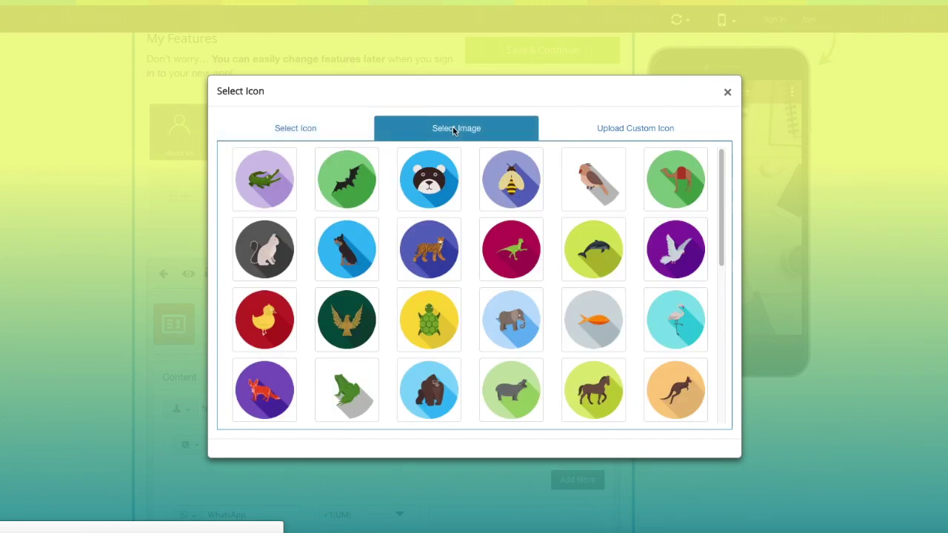
pyautogui.click(609, 133)
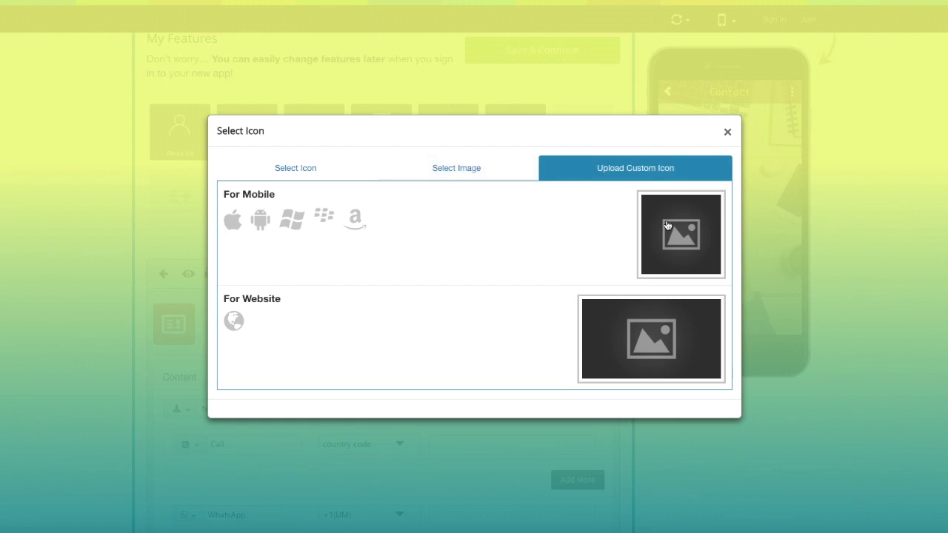
pyautogui.click(727, 131)
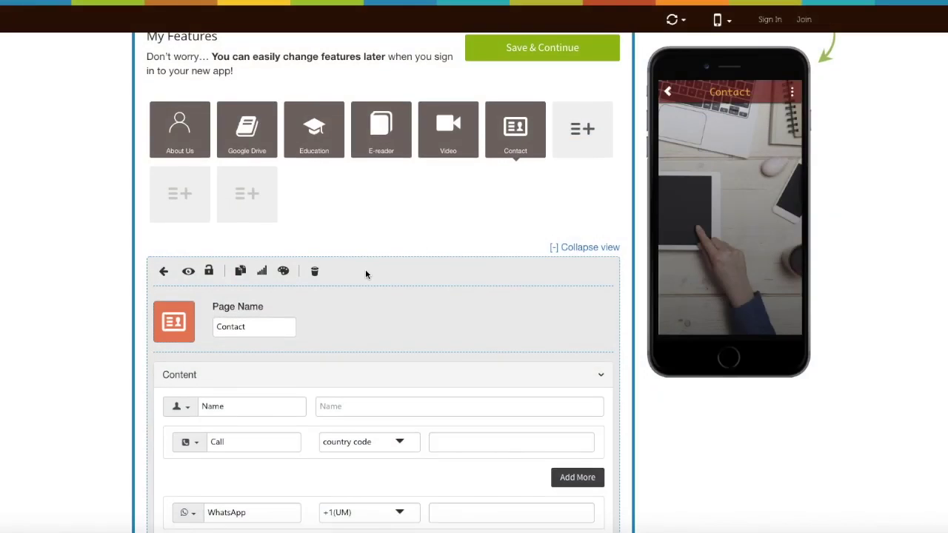
# Step: Check the Name entry's custom icon option, then enter Demo as its value
pyautogui.scroll(-2, 364, 273)
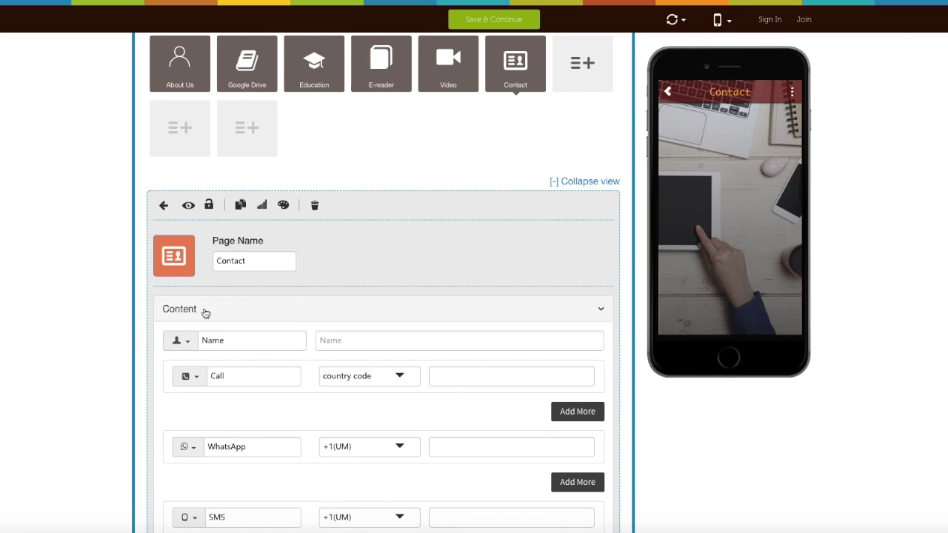
pyautogui.scroll(-2, 206, 314)
pyautogui.click(244, 277)
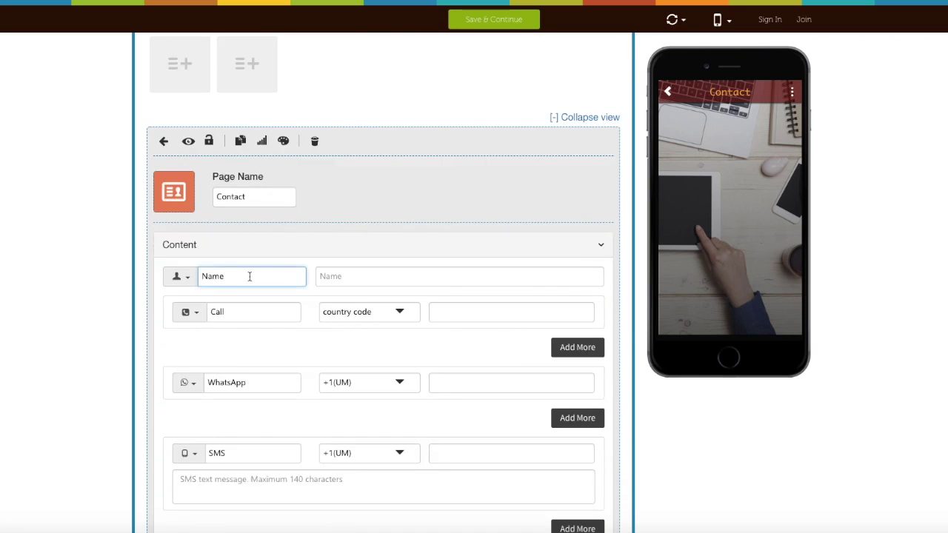
pyautogui.click(187, 278)
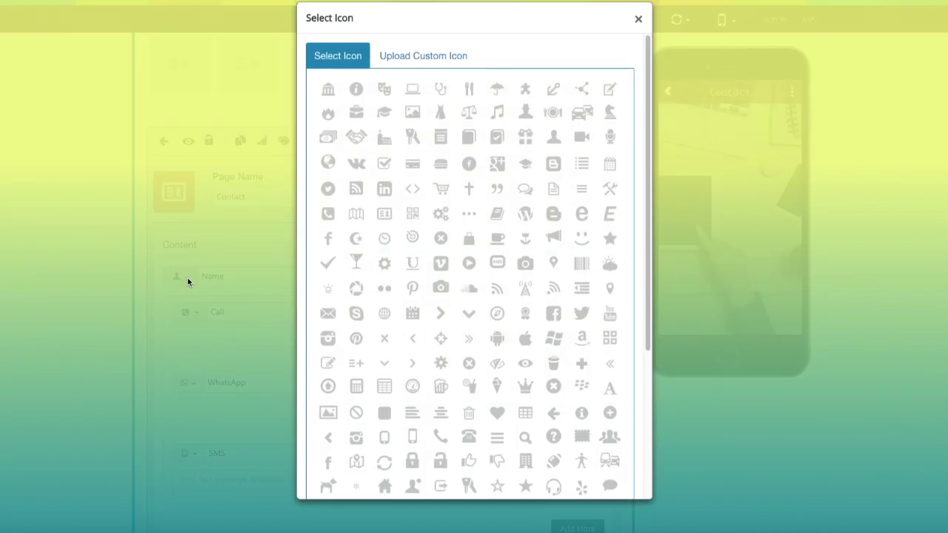
pyautogui.scroll(-3, 385, 207)
pyautogui.scroll(3, 385, 207)
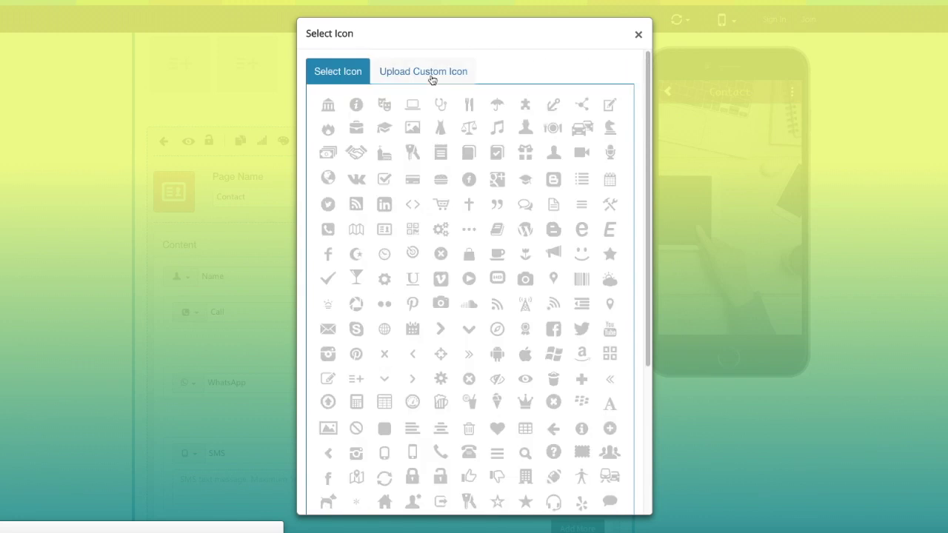
pyautogui.click(431, 74)
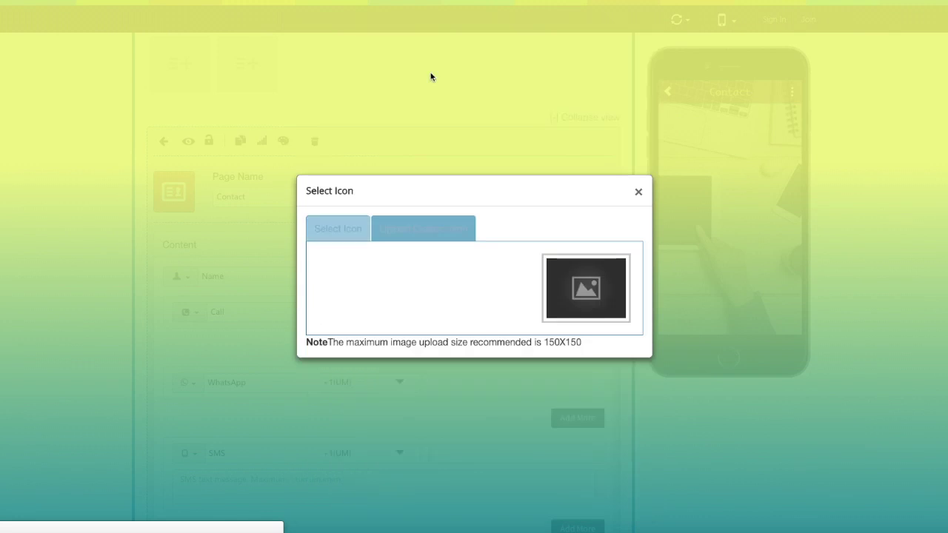
pyautogui.click(639, 192)
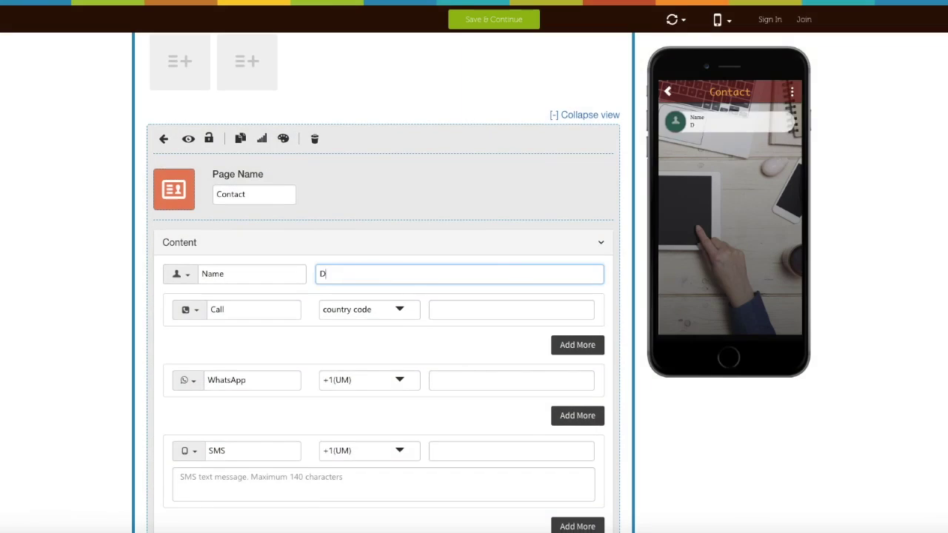
pyautogui.write('emo')
pyautogui.click(238, 310)
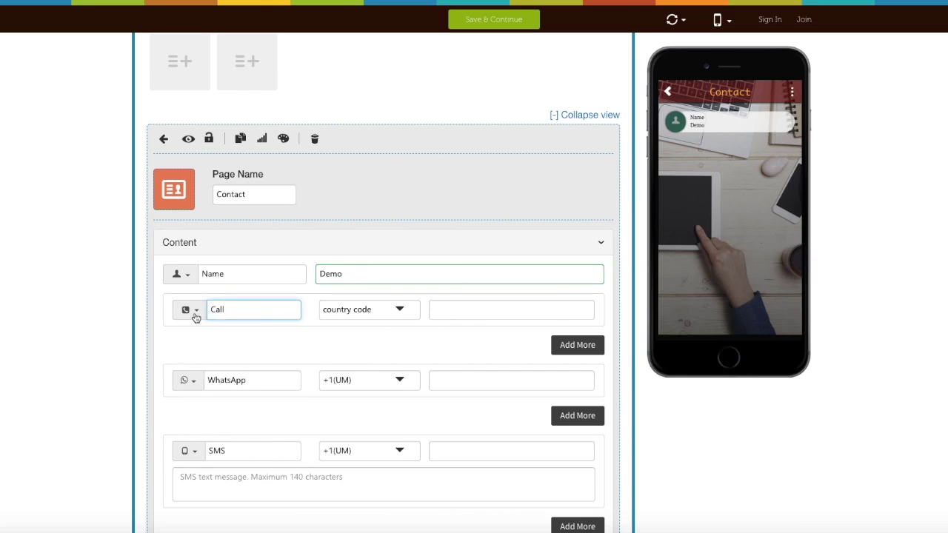
pyautogui.click(396, 316)
pyautogui.click(343, 345)
pyautogui.click(485, 314)
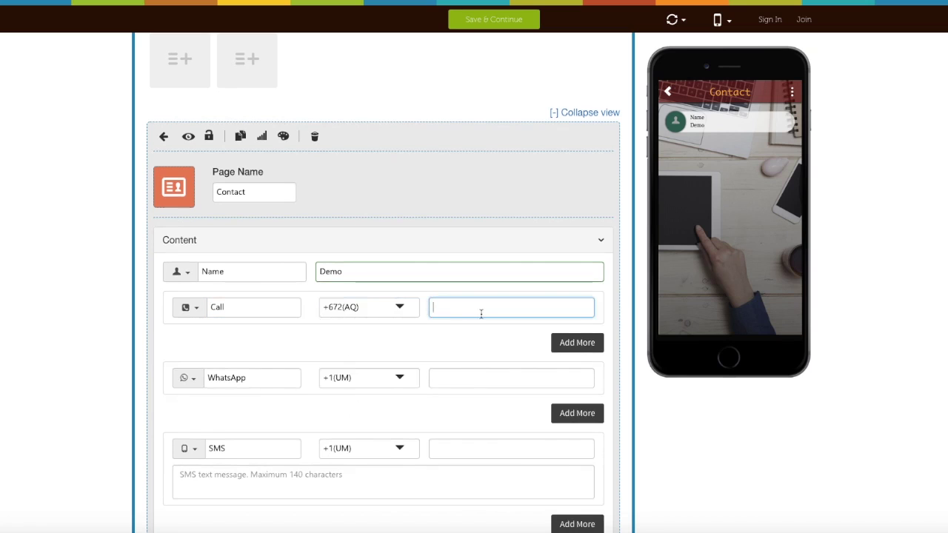
pyautogui.hotkey('ctrl', 'v')
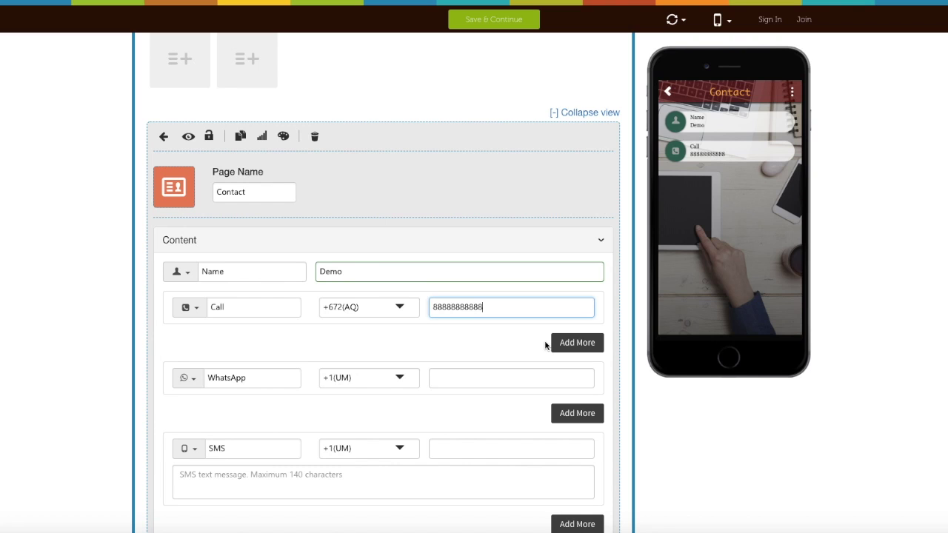
# Step: Add a second Call row, then delete it again with confirmation
pyautogui.click(559, 343)
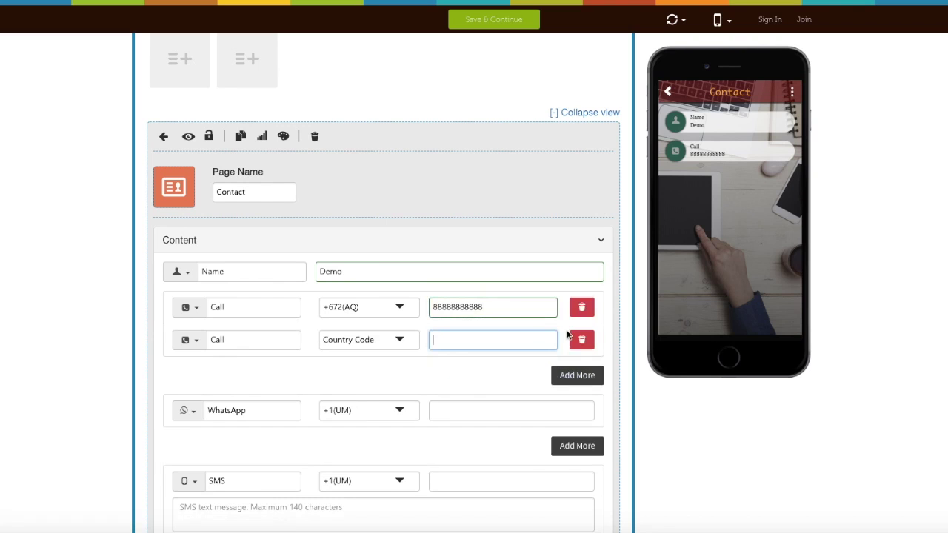
pyautogui.click(582, 341)
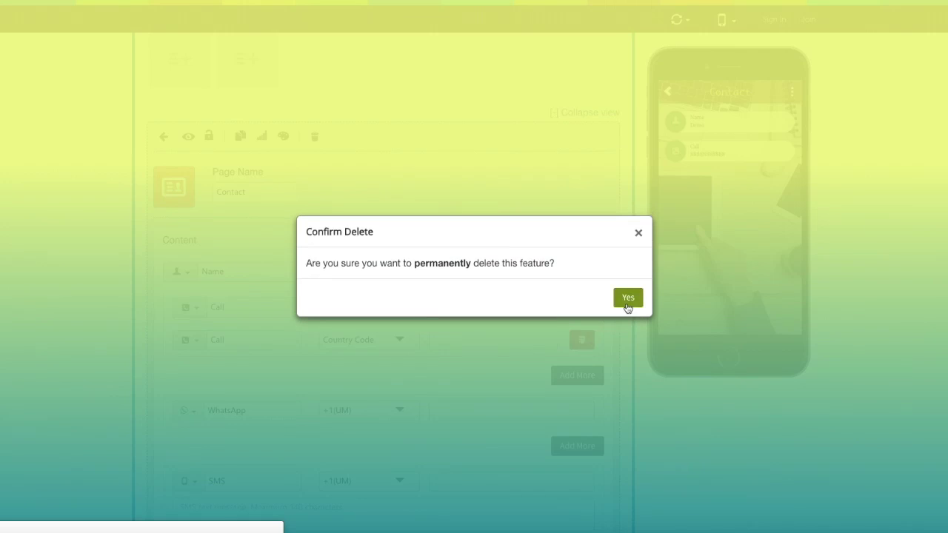
pyautogui.click(627, 300)
pyautogui.scroll(-2, 422, 355)
pyautogui.click(253, 274)
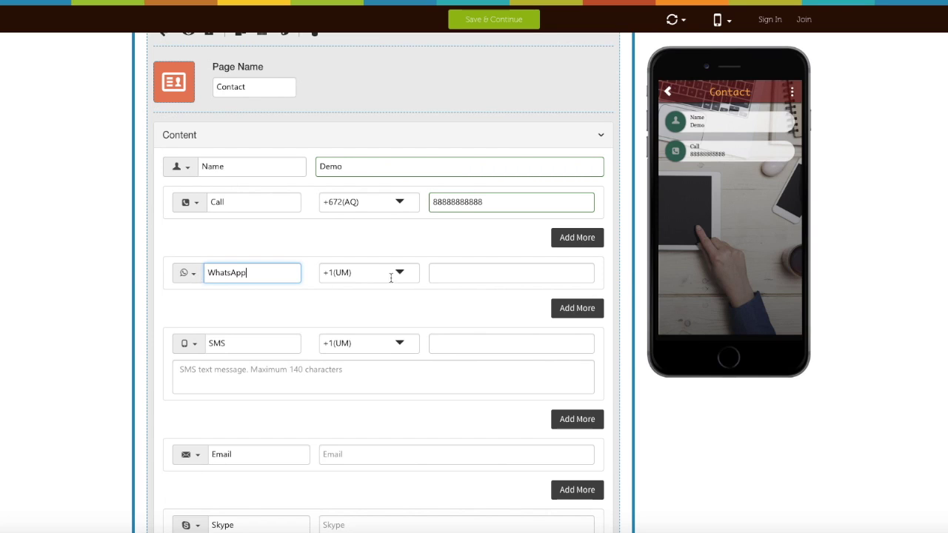
pyautogui.click(438, 273)
pyautogui.scroll(-2, 449, 237)
pyautogui.hotkey('ctrl', 'v')
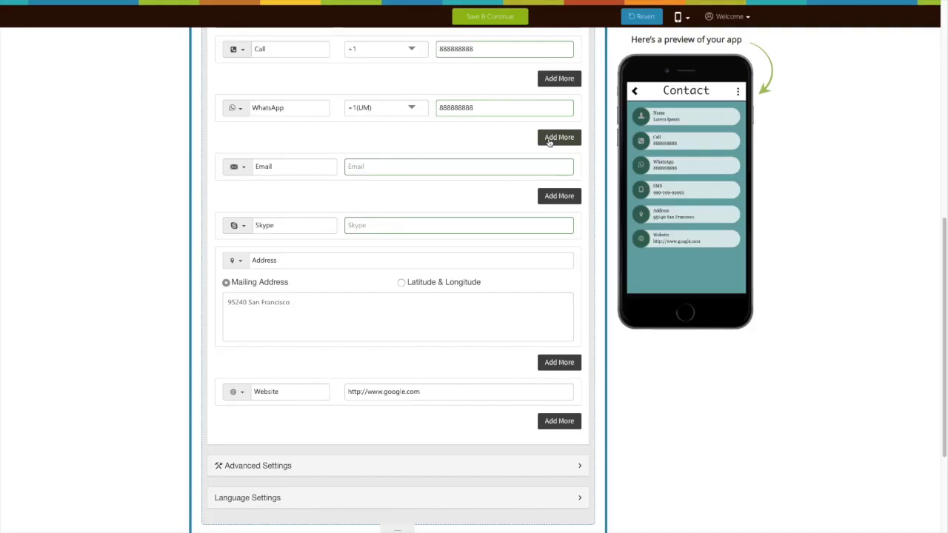
pyautogui.click(549, 141)
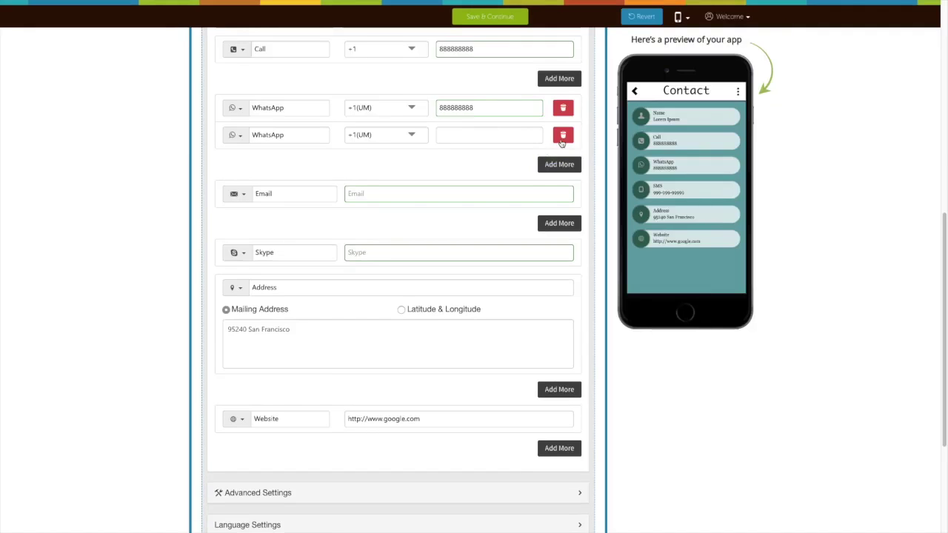
pyautogui.click(562, 137)
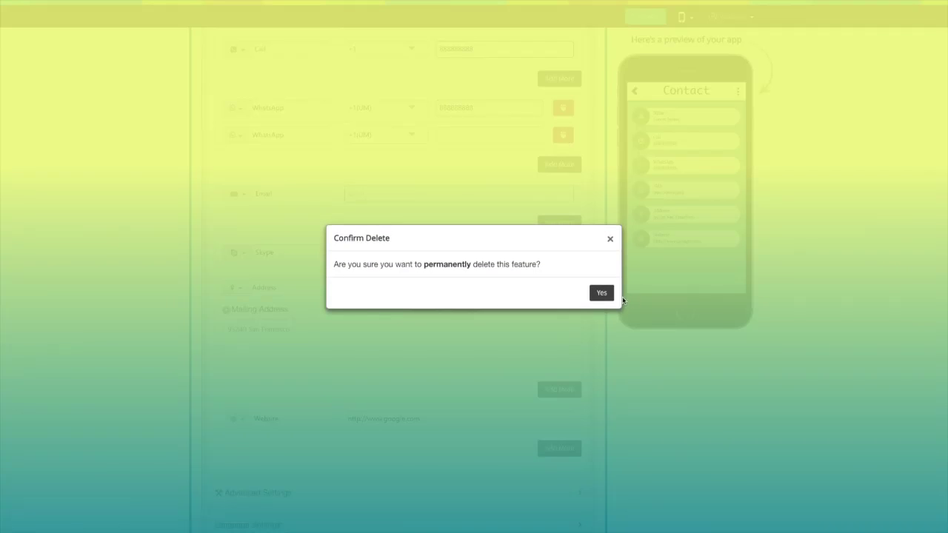
pyautogui.click(601, 294)
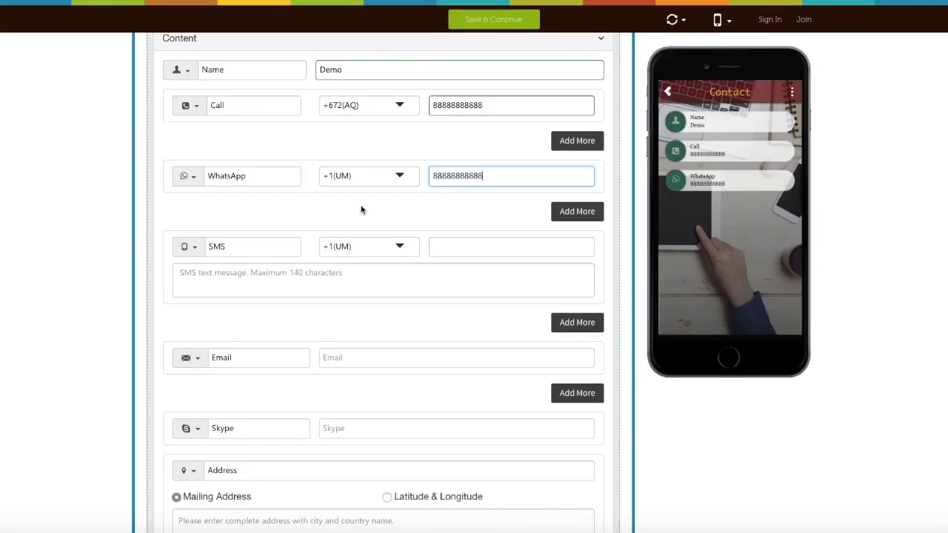
pyautogui.click(252, 244)
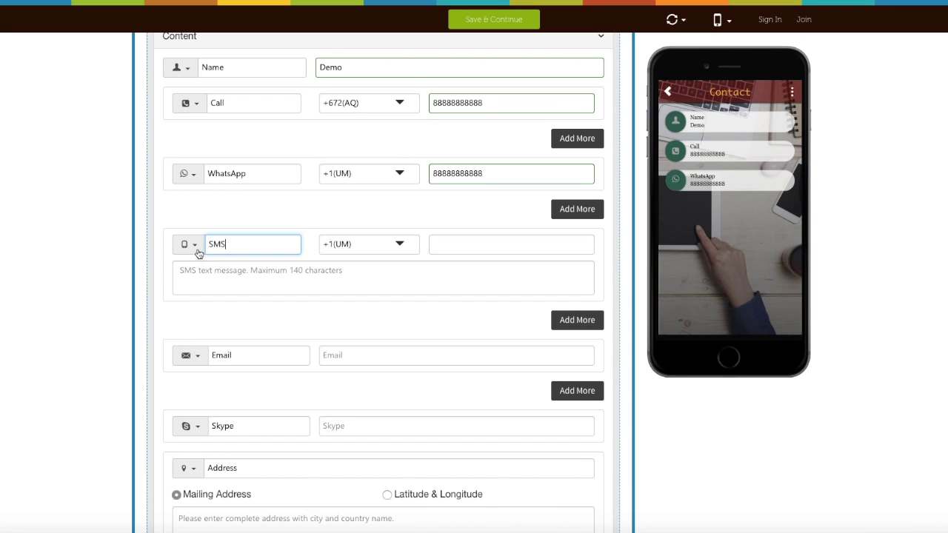
pyautogui.click(328, 244)
pyautogui.click(460, 243)
pyautogui.hotkey('ctrl', 'v')
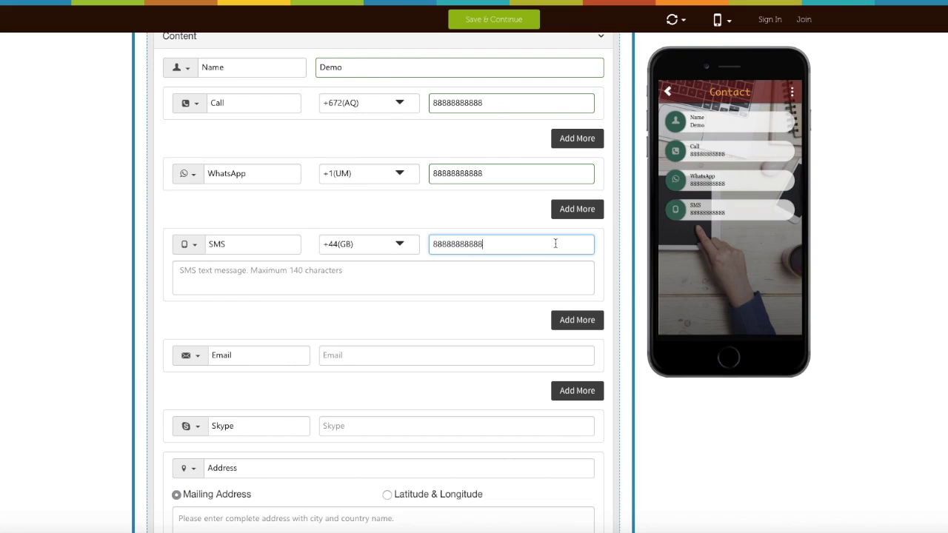
pyautogui.scroll(-1, 429, 263)
pyautogui.click(299, 272)
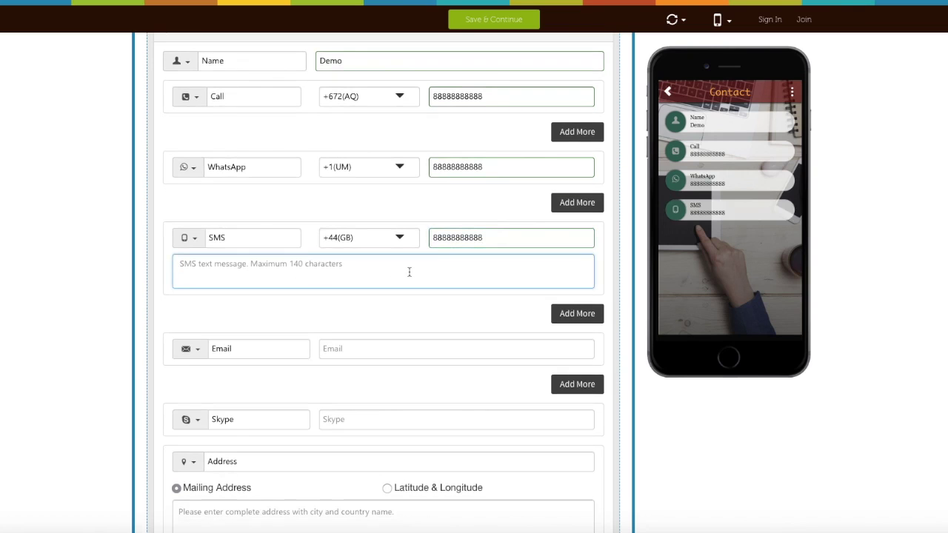
pyautogui.write('SMS')
# Step: Add an extra SMS row, then delete it again with confirmation
pyautogui.scroll(-1, 567, 288)
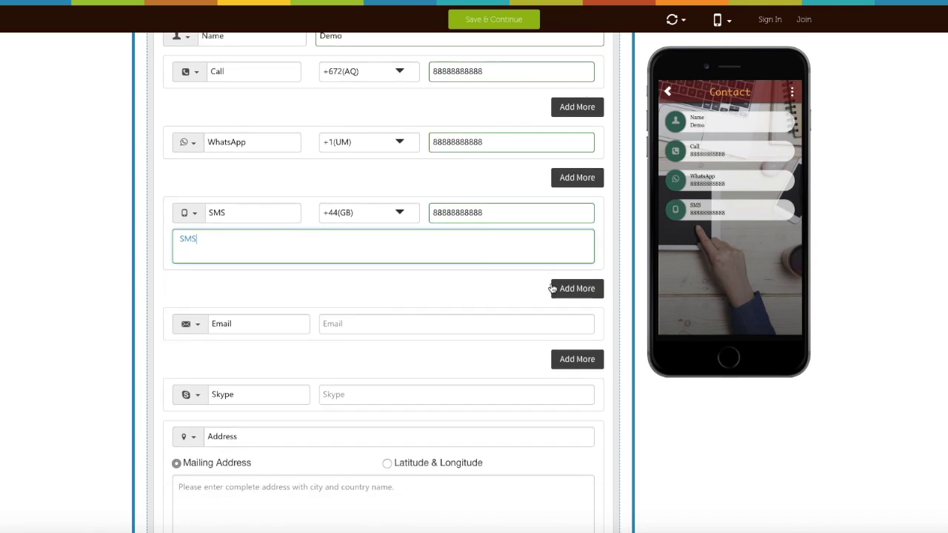
pyautogui.click(567, 288)
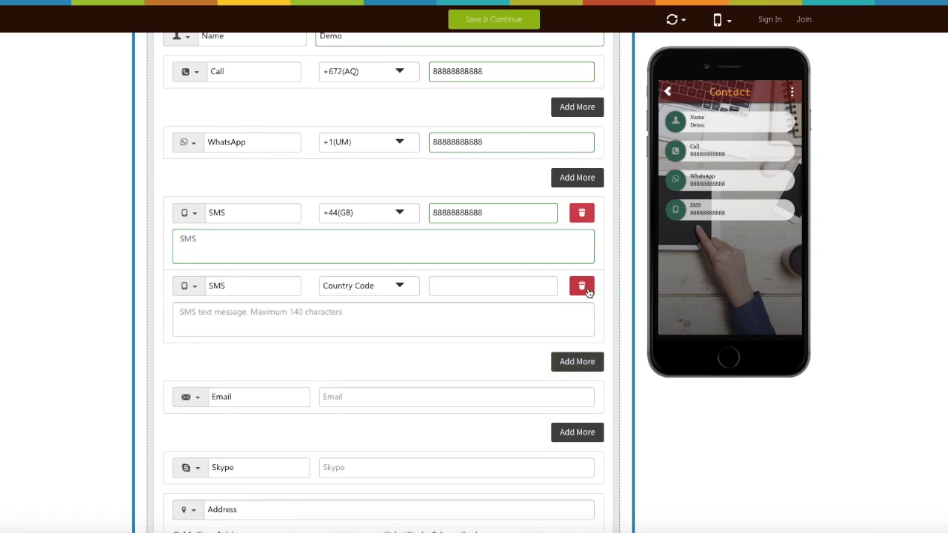
pyautogui.click(265, 285)
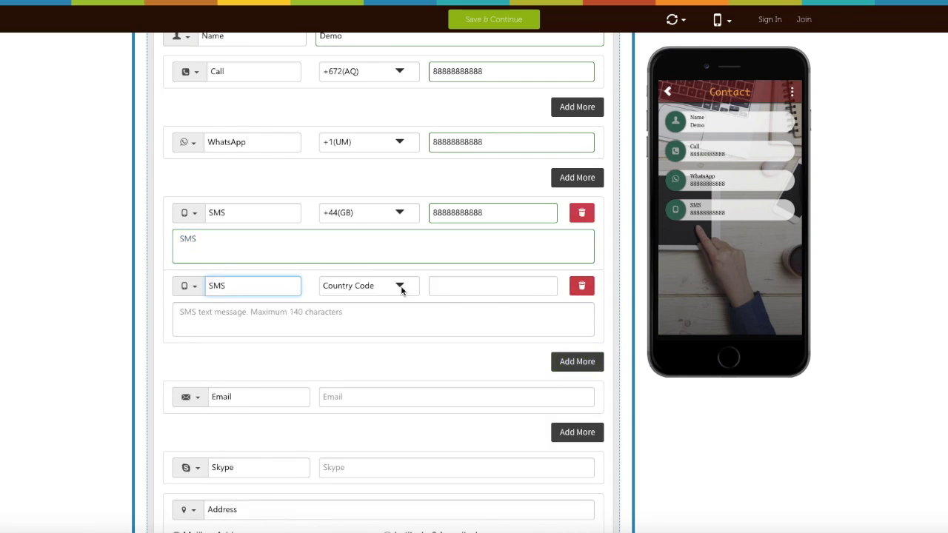
pyautogui.click(466, 288)
pyautogui.click(582, 290)
pyautogui.click(630, 299)
pyautogui.scroll(-1, 414, 294)
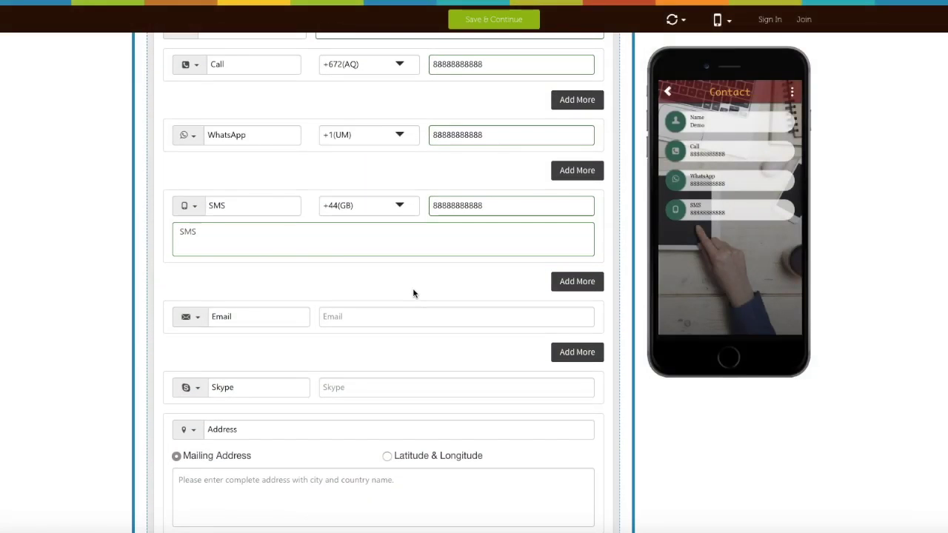
# Step: Enter a demo e-mail address in the Email entry and delete the extra Email row
pyautogui.scroll(-1, 407, 290)
pyautogui.click(272, 282)
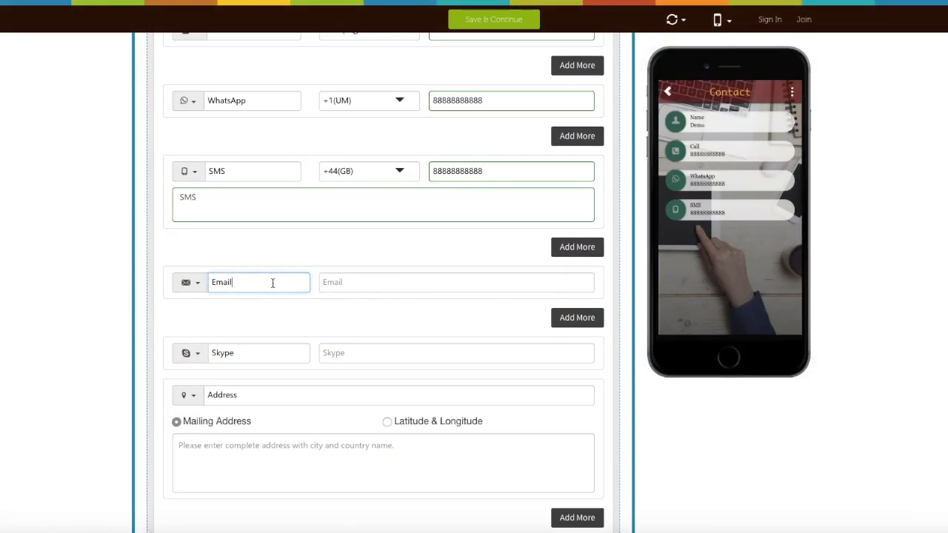
pyautogui.click(360, 281)
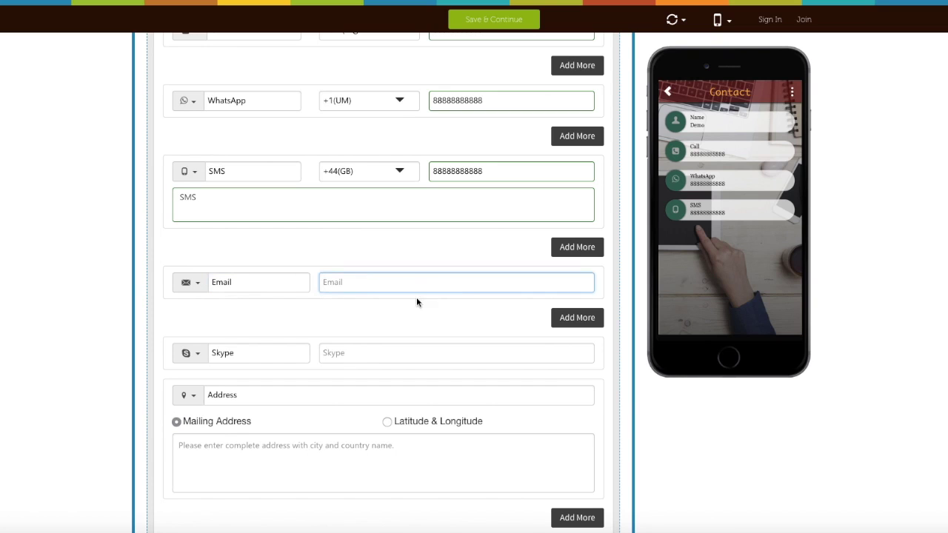
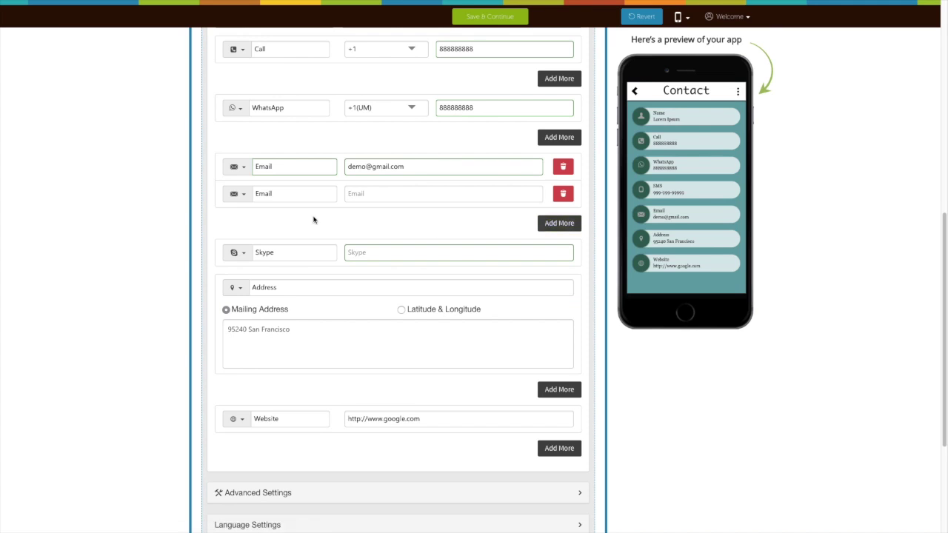
pyautogui.click(563, 194)
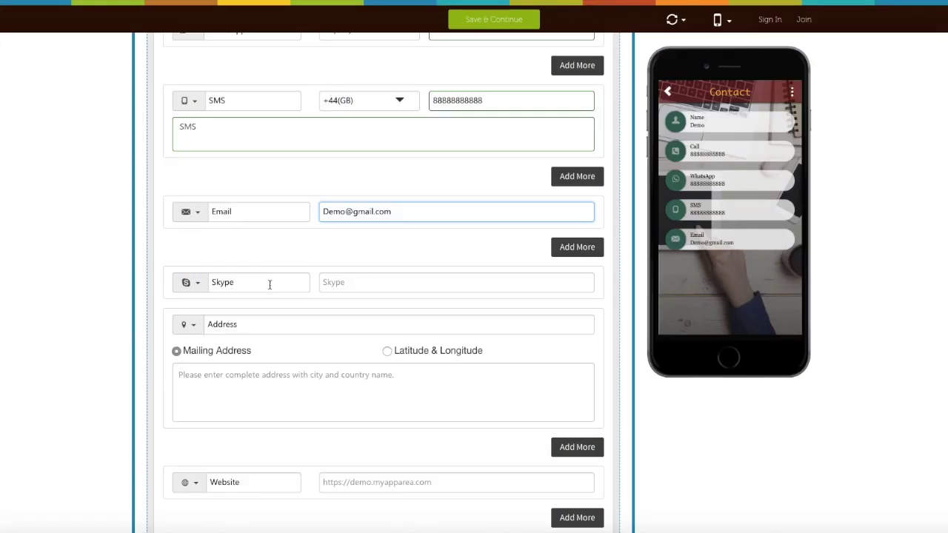
pyautogui.click(268, 282)
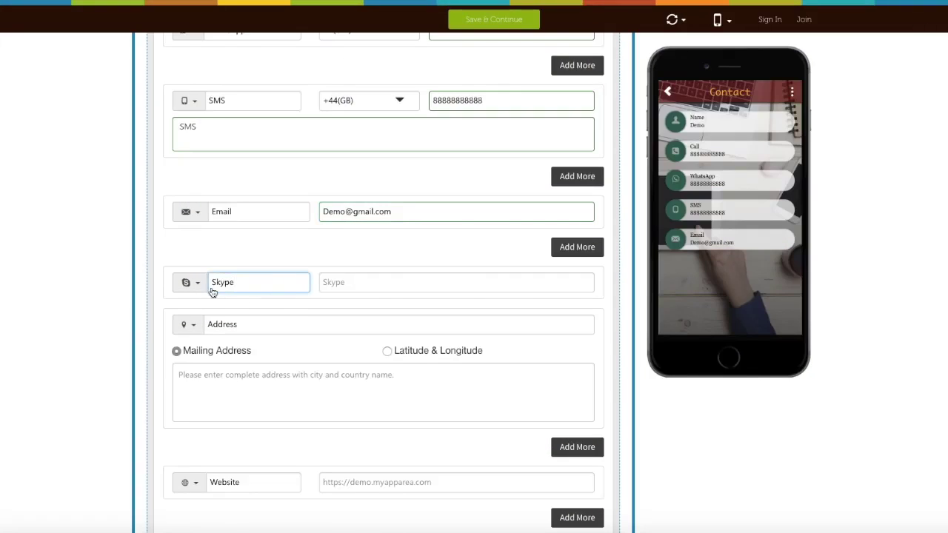
pyautogui.click(461, 285)
pyautogui.hotkey('ctrl', 'v')
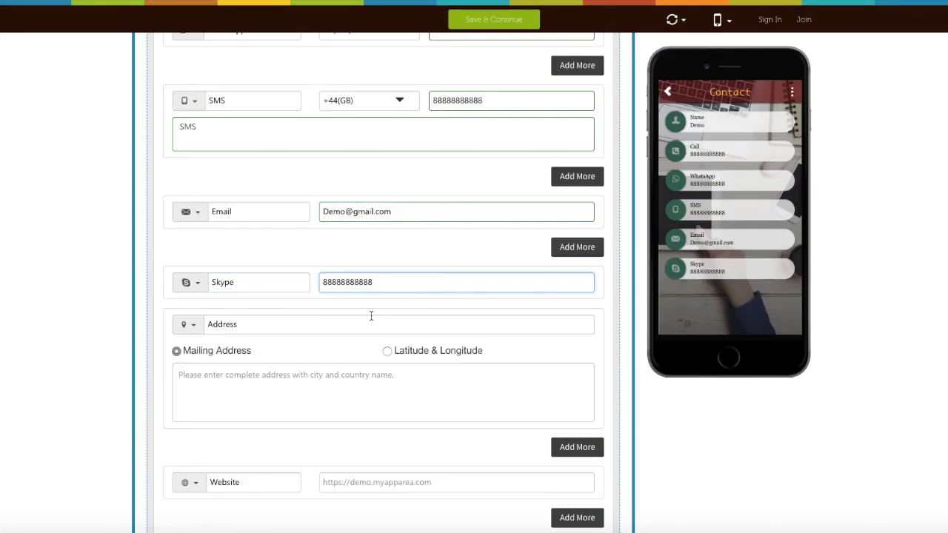
pyautogui.scroll(-1, 363, 318)
pyautogui.click(277, 297)
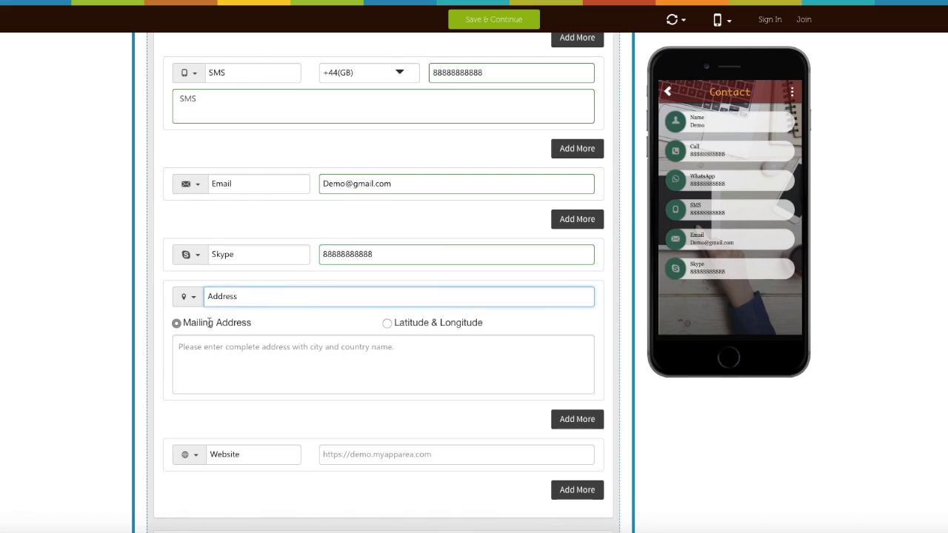
pyautogui.click(175, 326)
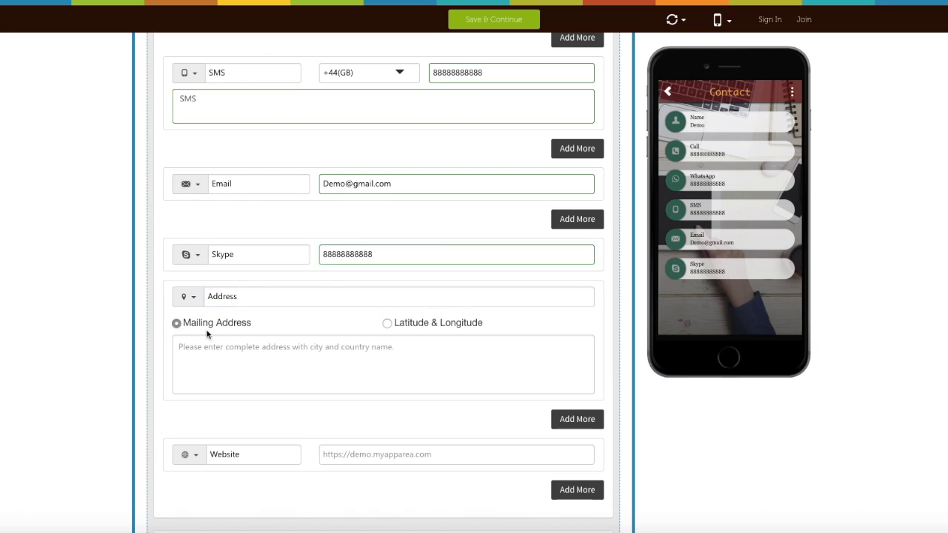
pyautogui.click(388, 324)
pyautogui.click(282, 345)
pyautogui.click(428, 346)
pyautogui.click(177, 323)
pyautogui.scroll(-2, 251, 312)
pyautogui.click(252, 309)
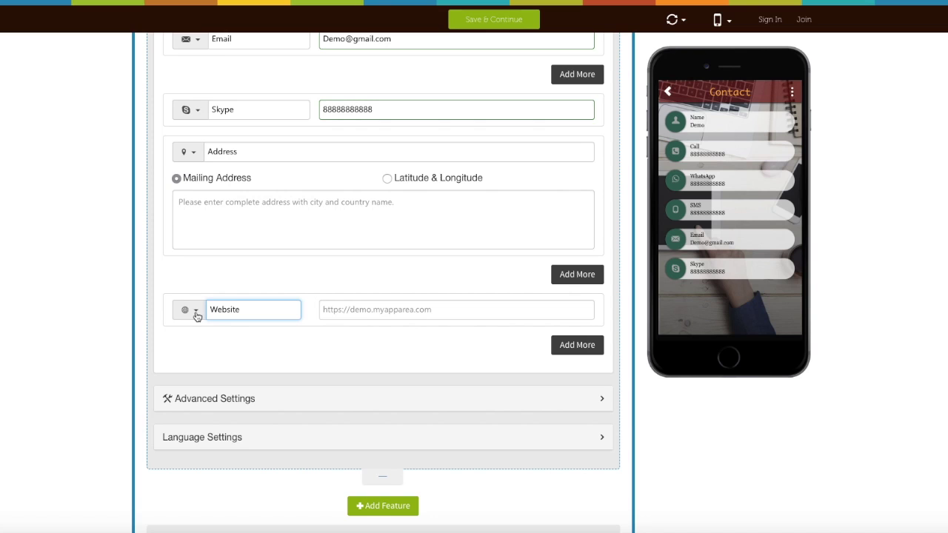
pyautogui.click(368, 316)
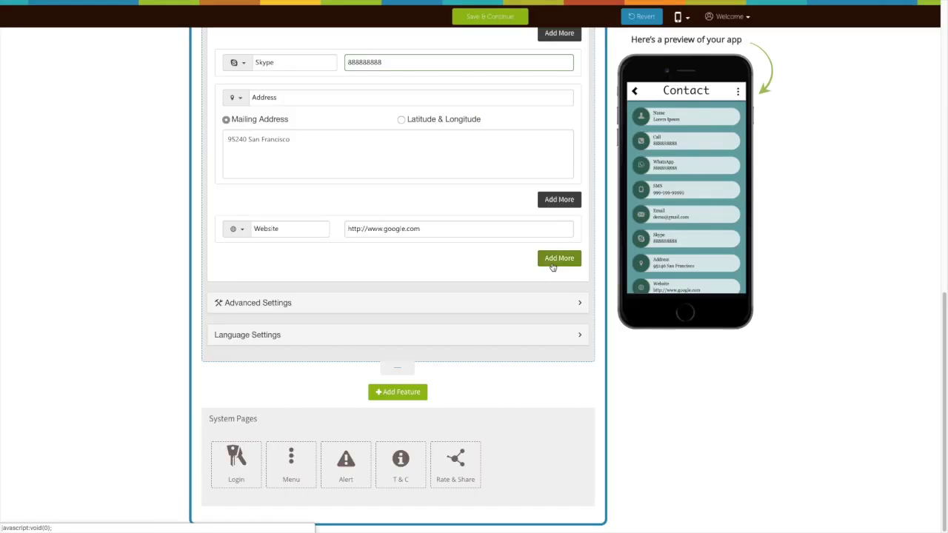
pyautogui.click(553, 263)
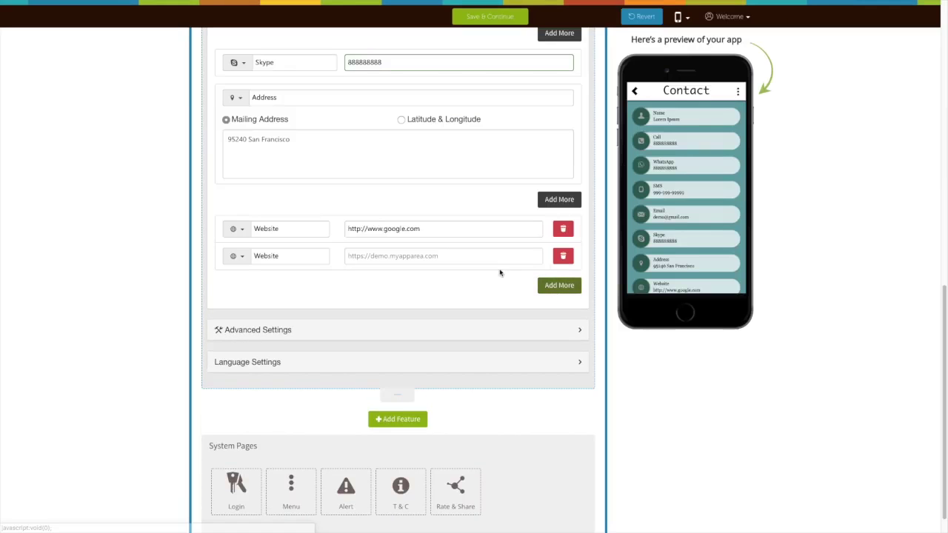
pyautogui.click(566, 259)
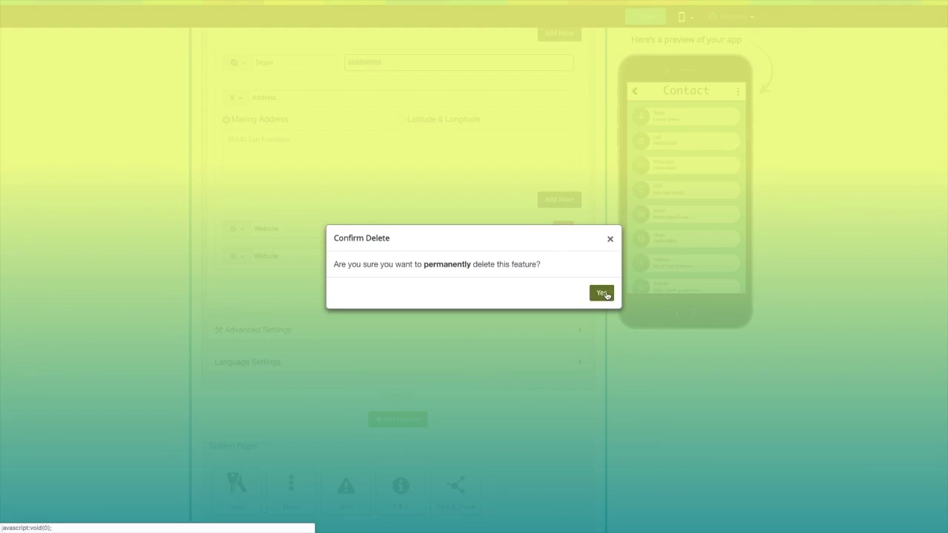
pyautogui.click(603, 293)
pyautogui.scroll(-2, 288, 306)
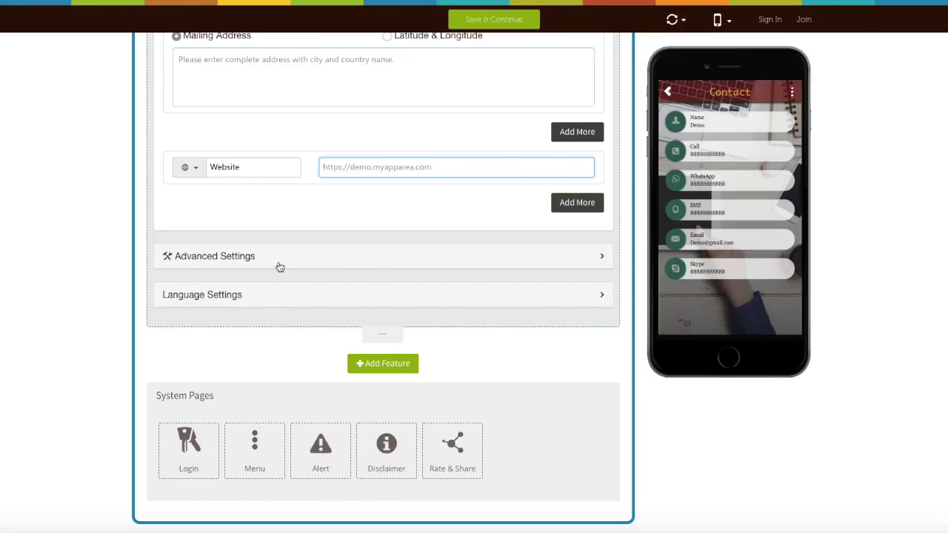
# Step: Review the Twilio Account SID, Auth Token and From Number fields, then collapse them
pyautogui.click(280, 267)
pyautogui.click(293, 308)
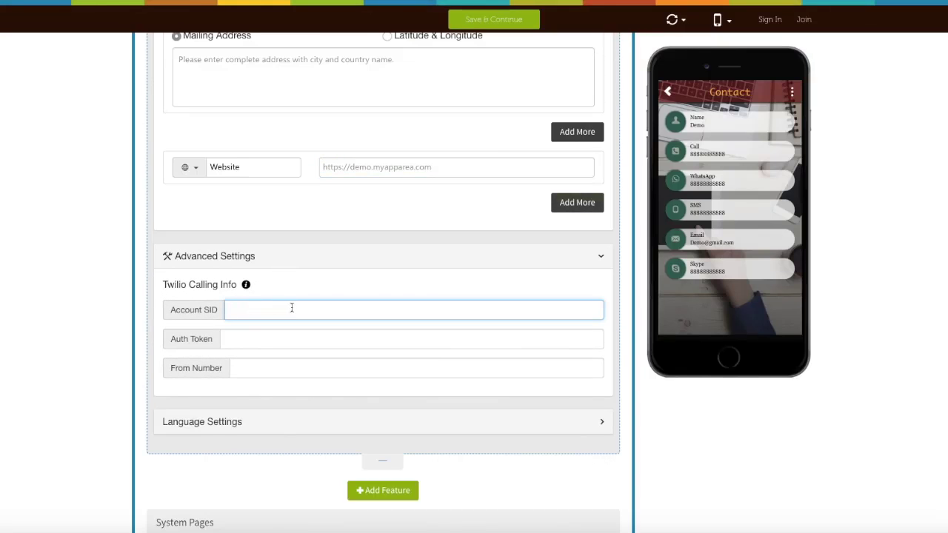
pyautogui.click(261, 339)
pyautogui.click(285, 369)
pyautogui.click(343, 267)
# Step: Review the Language Settings contact messages, then collapse that section
pyautogui.click(332, 302)
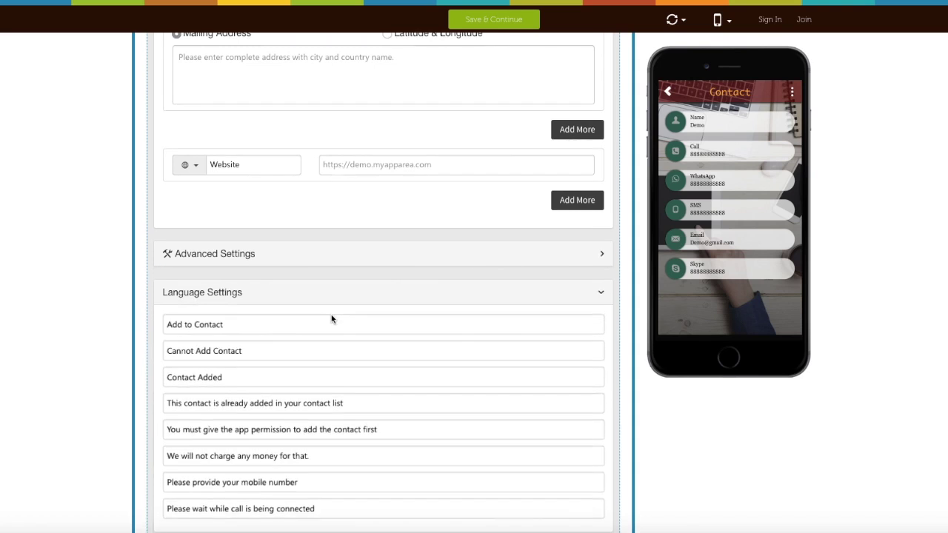
pyautogui.click(288, 318)
pyautogui.click(304, 337)
pyautogui.click(328, 374)
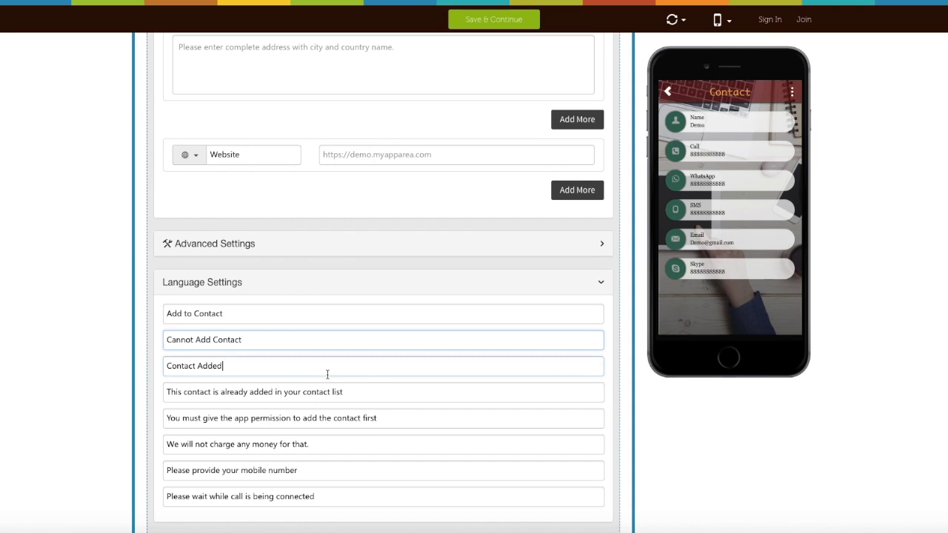
pyautogui.click(348, 392)
pyautogui.scroll(-3, 358, 412)
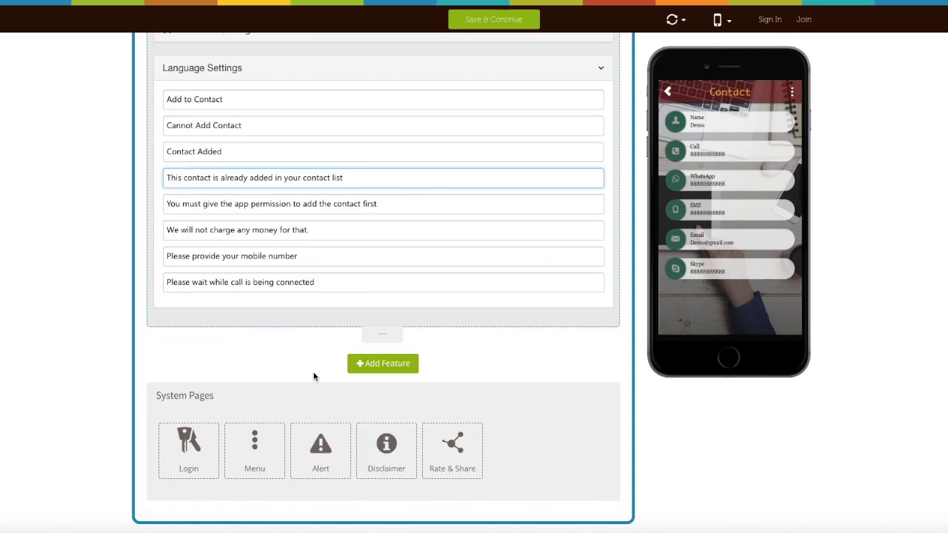
pyautogui.scroll(2, 320, 300)
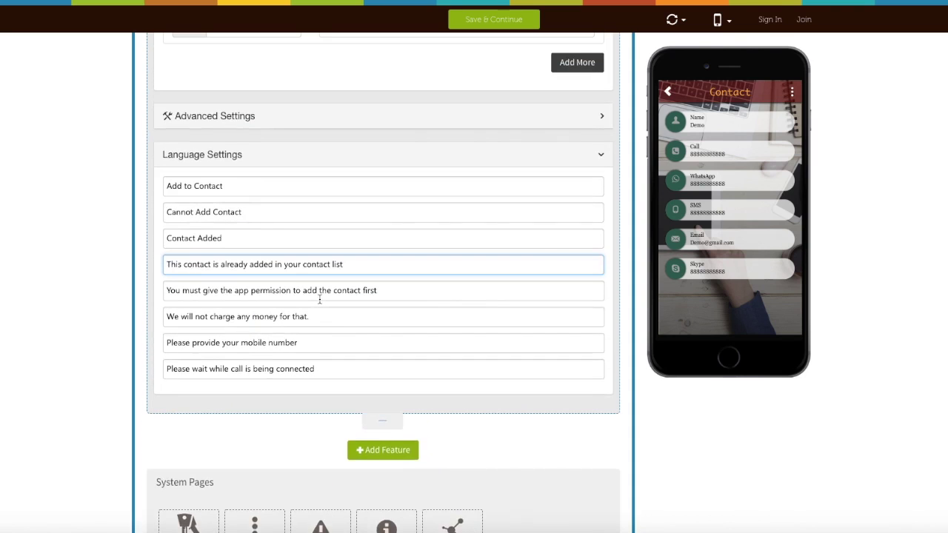
pyautogui.click(320, 154)
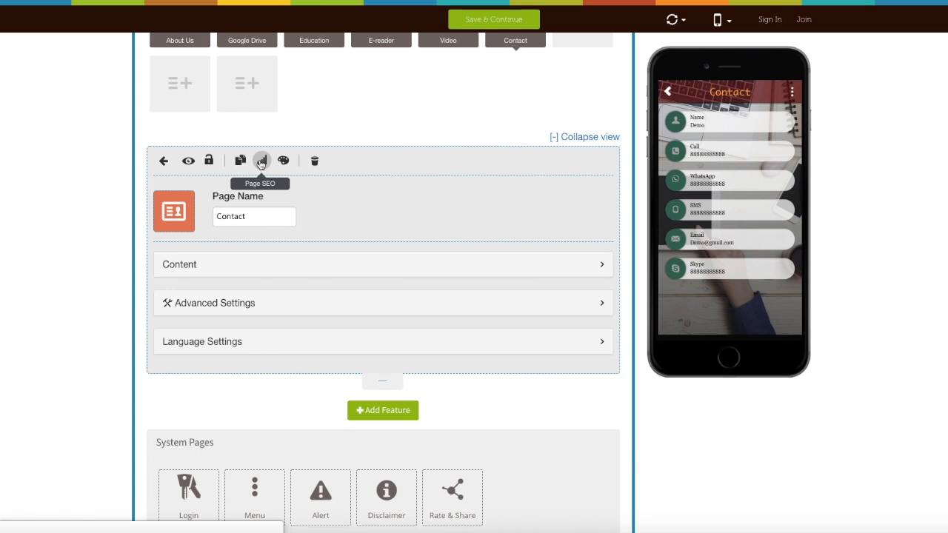
# Step: Bring up the Contact page's colour scheme and its Page Background chooser
pyautogui.click(283, 161)
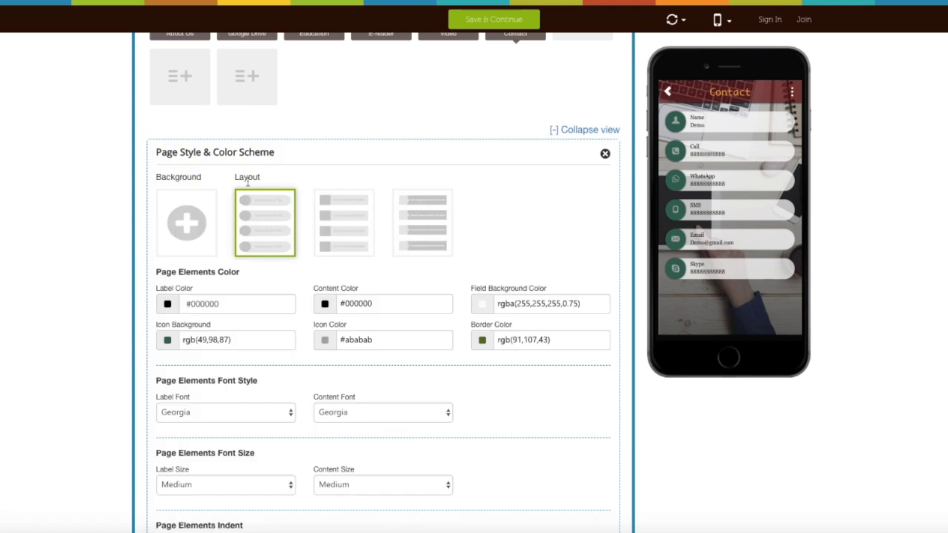
pyautogui.click(186, 221)
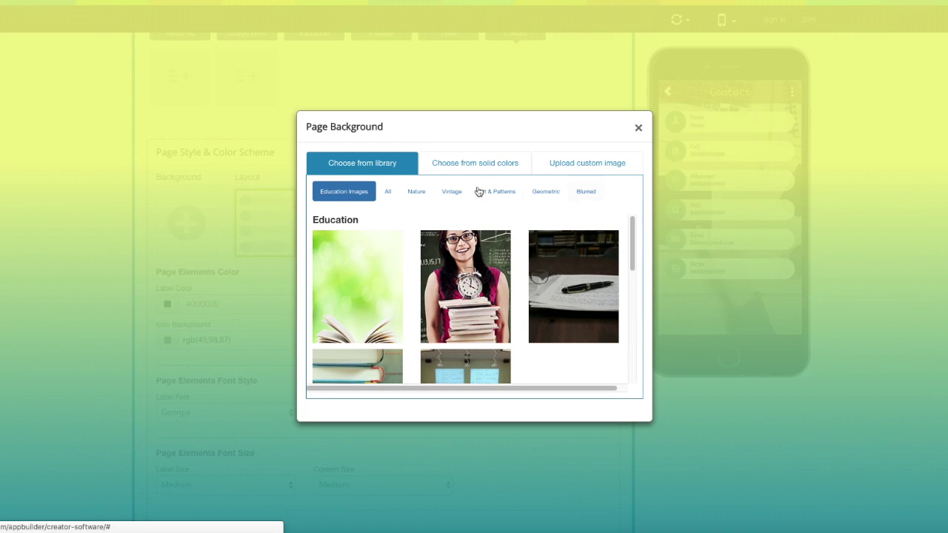
# Step: Browse solid-colour and custom-upload backgrounds, untick 'Use same image', and close without applying
pyautogui.click(473, 164)
pyautogui.click(570, 146)
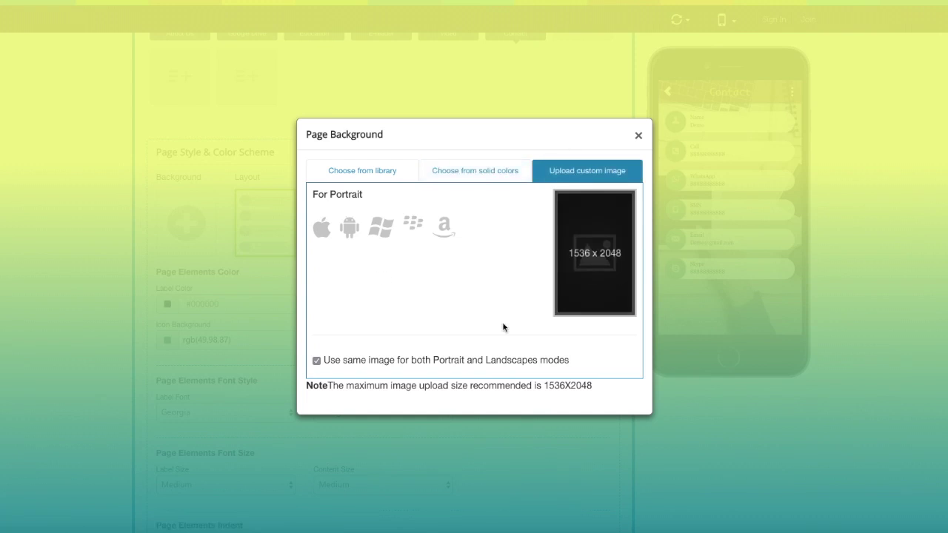
pyautogui.click(317, 360)
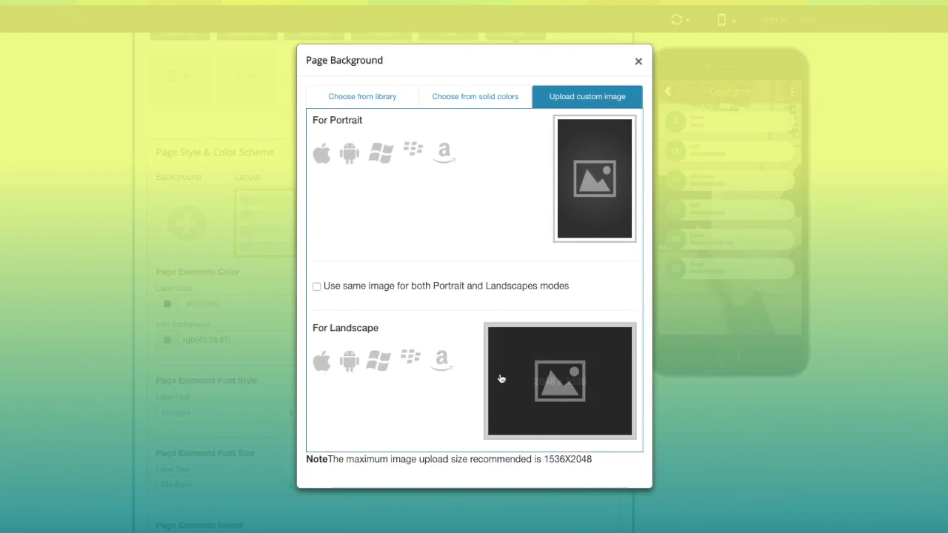
pyautogui.click(638, 63)
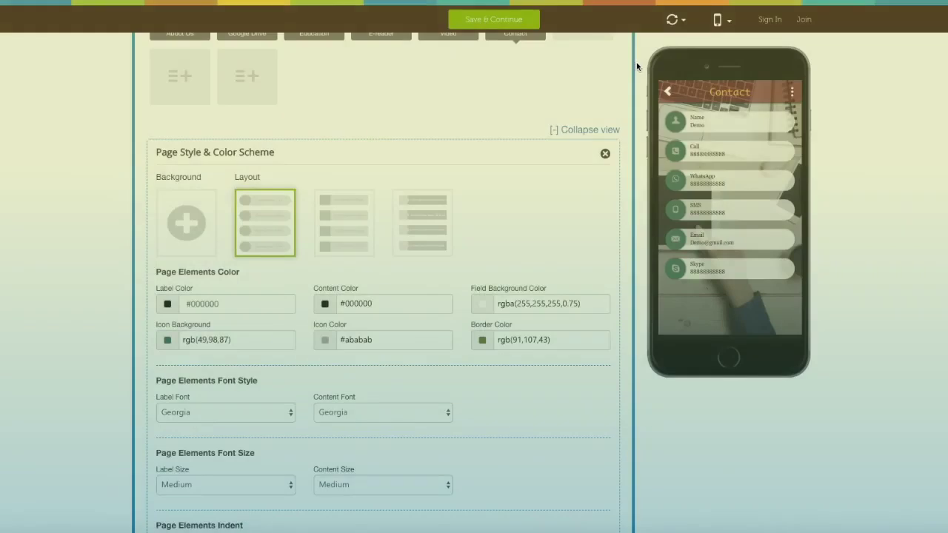
# Step: Set the Contact page's Indent Label to right alignment, close the style panel, and Save & Continue
pyautogui.scroll(-1, 521, 215)
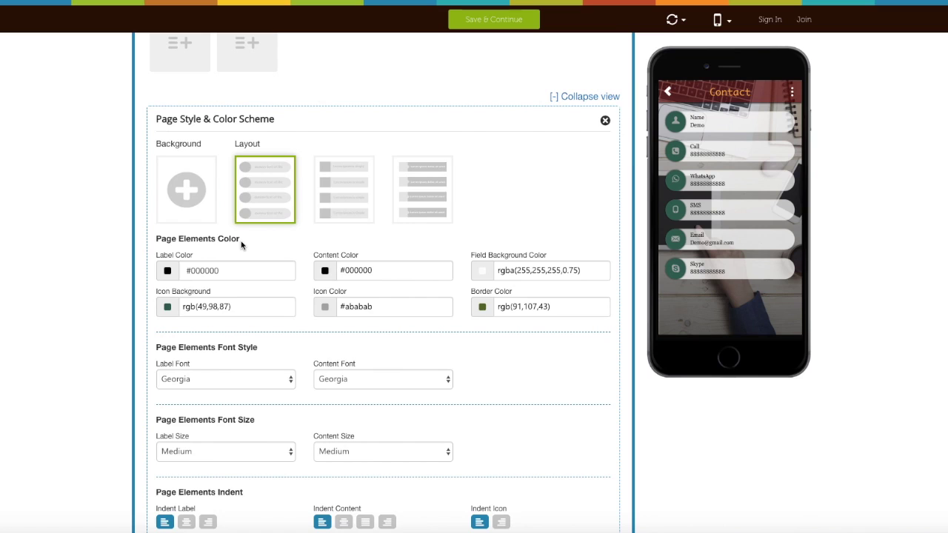
pyautogui.scroll(-3, 263, 282)
pyautogui.scroll(-2, 258, 323)
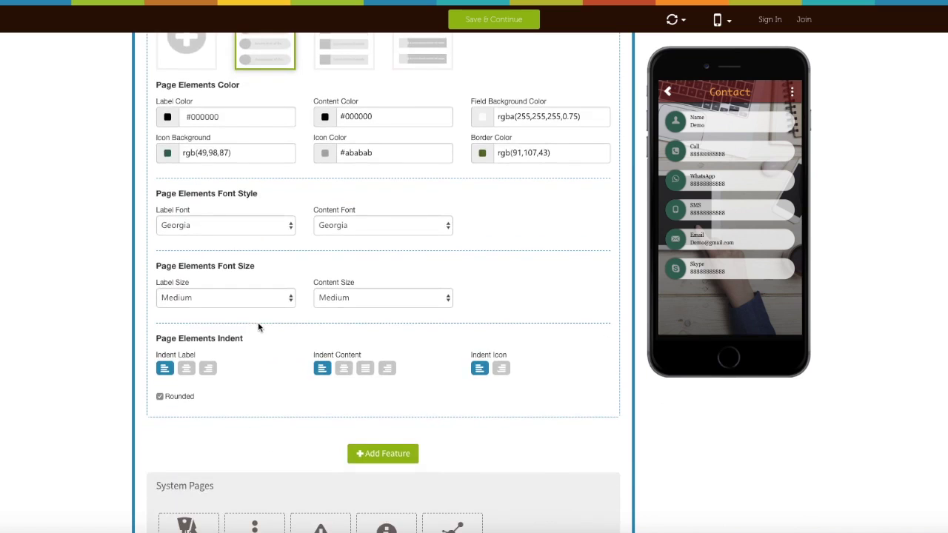
pyautogui.click(208, 368)
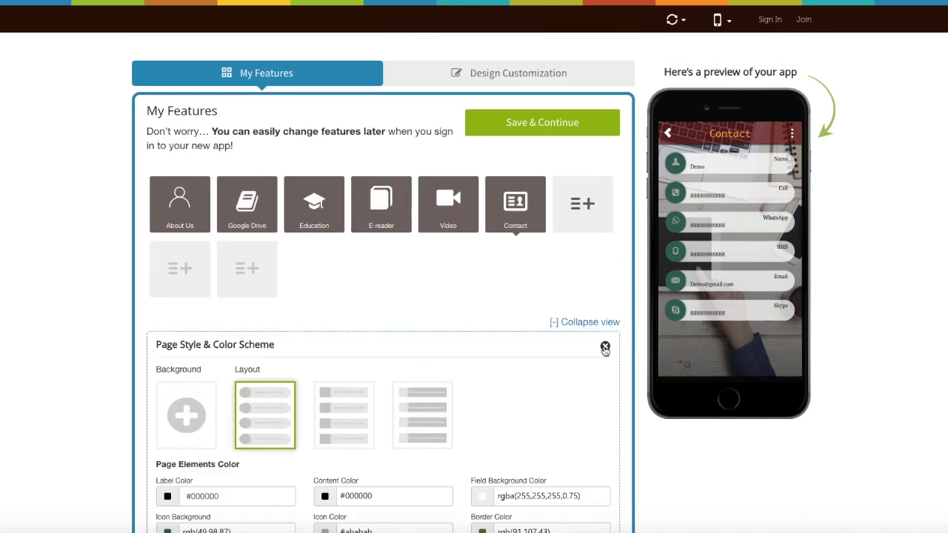
pyautogui.click(606, 351)
pyautogui.click(550, 131)
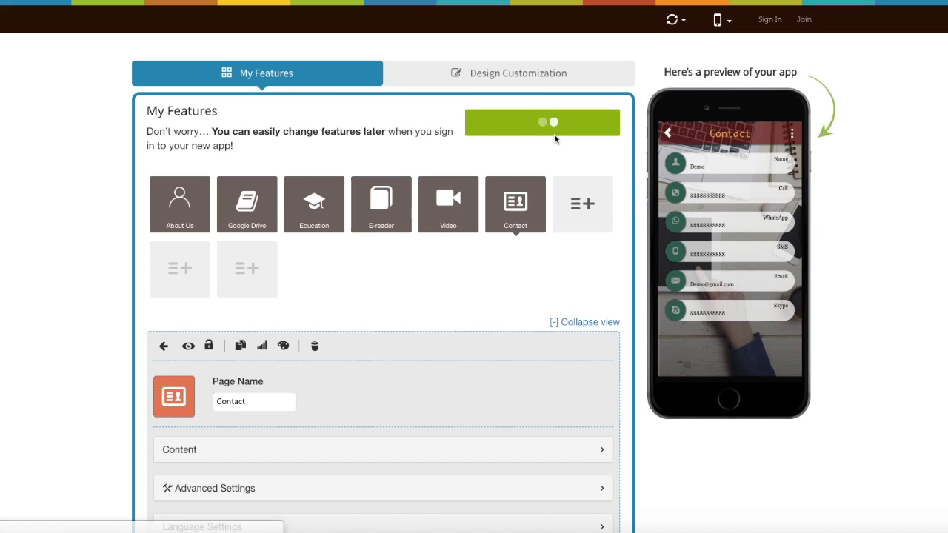